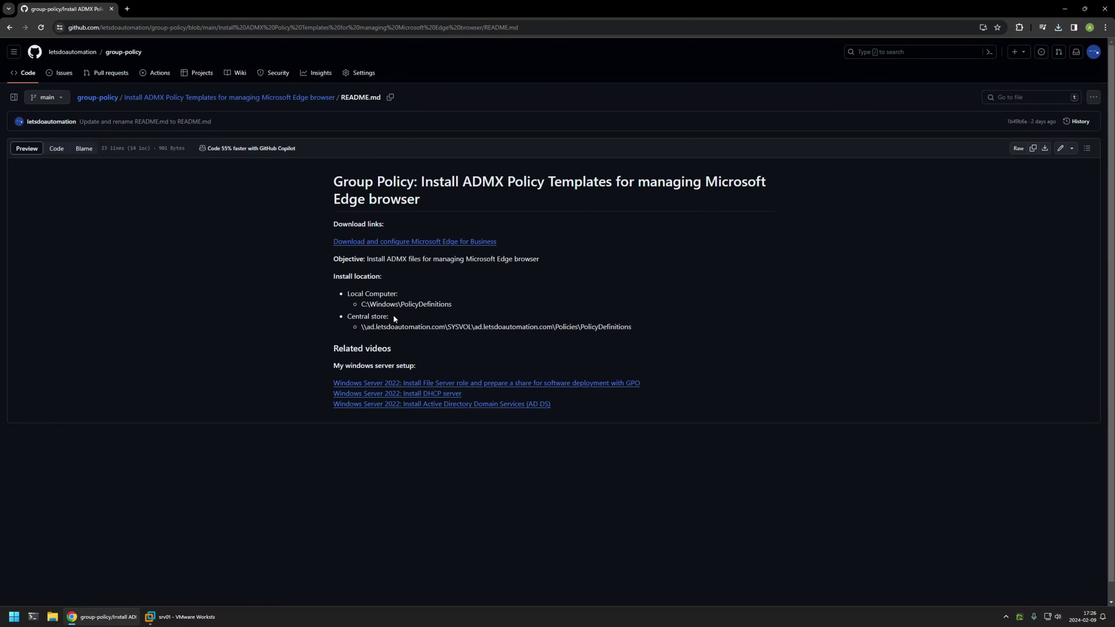
- Open the README's 'Download and configure Microsoft Edge for Business' link in a new tab
click(393, 242)
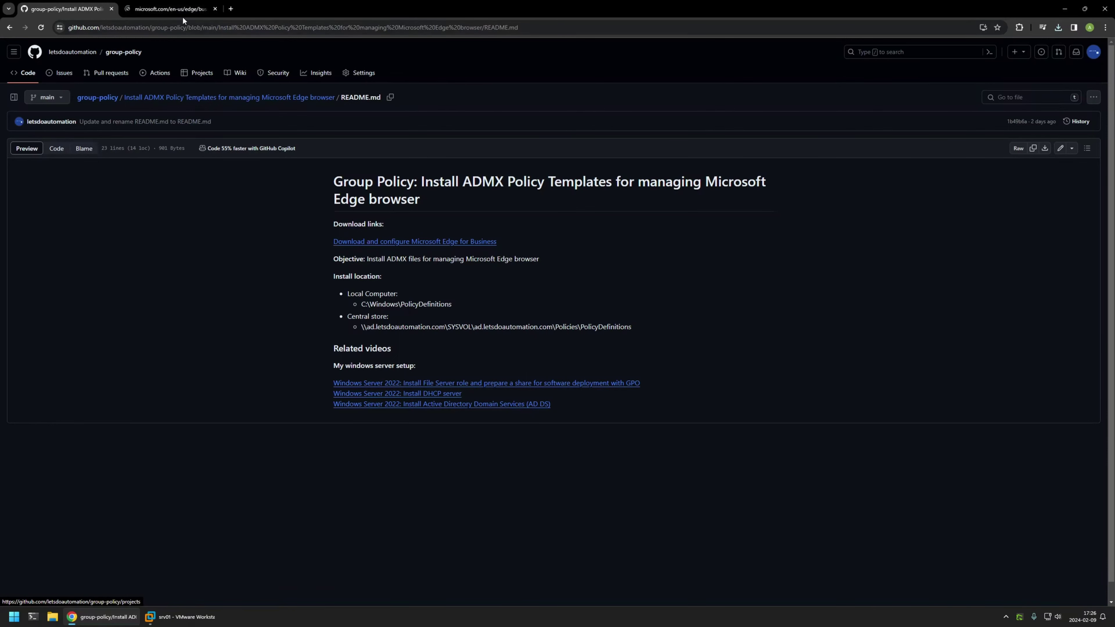
- Request the Windows 64-bit policy download and accept the licence terms to start it
scroll(195, 245, down, 5)
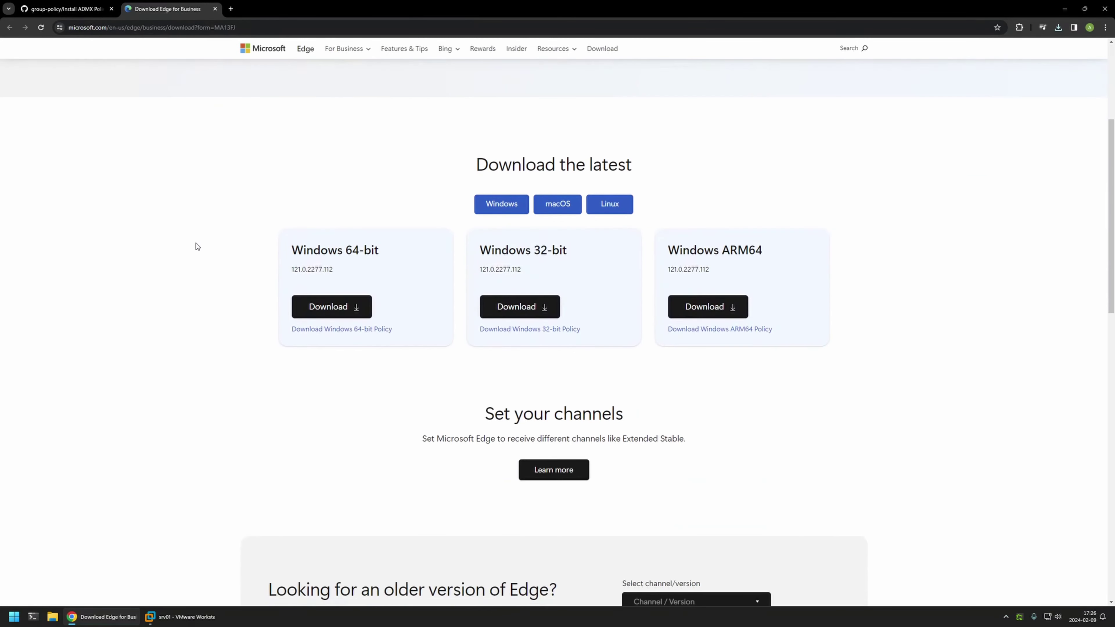
click(322, 334)
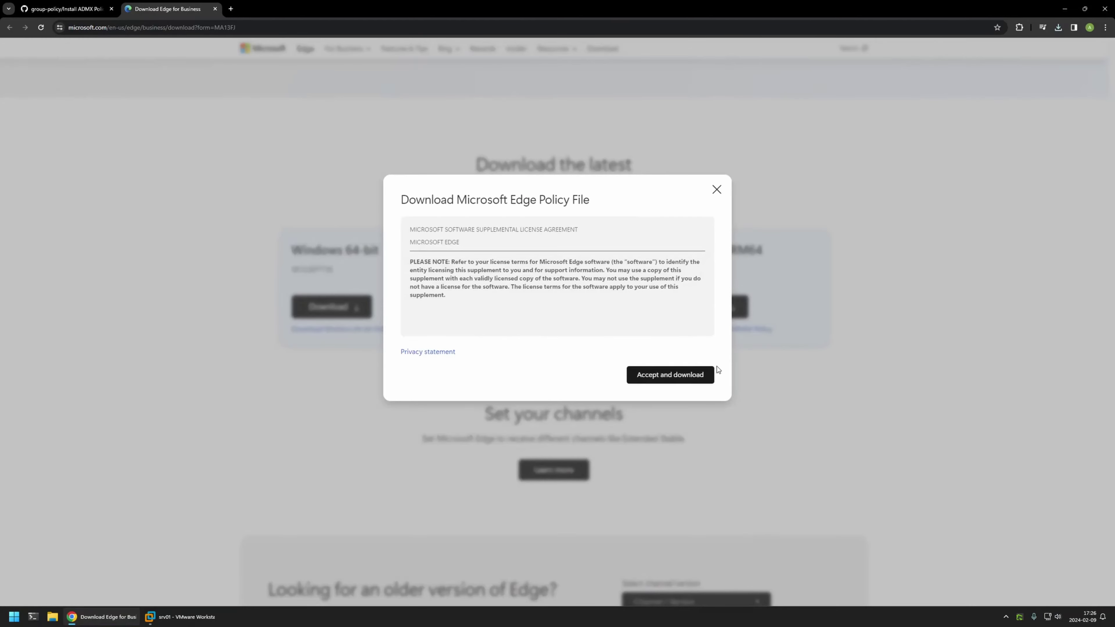
click(694, 379)
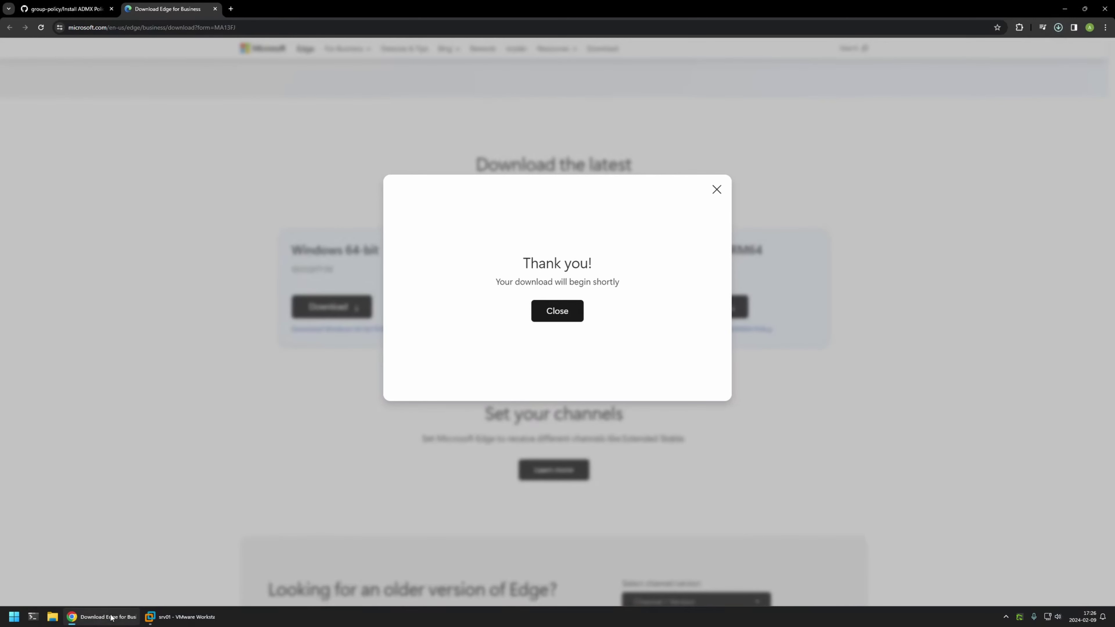
- Copy the policy templates zip out of the downloaded cab into the Downloads folder
right_click(52, 617)
click(41, 478)
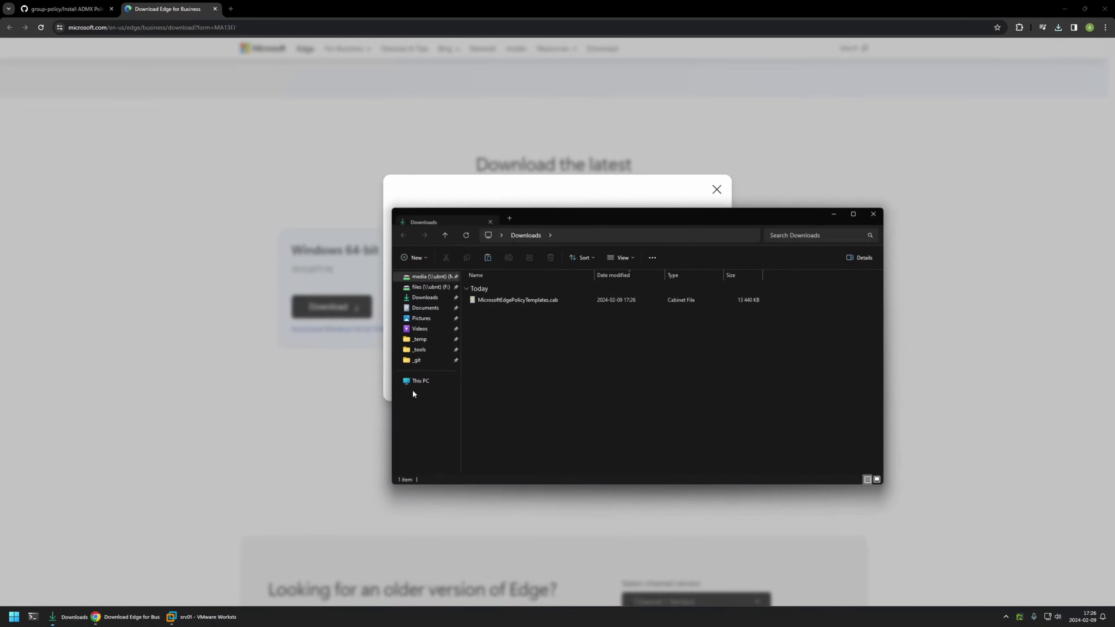
double_click(522, 299)
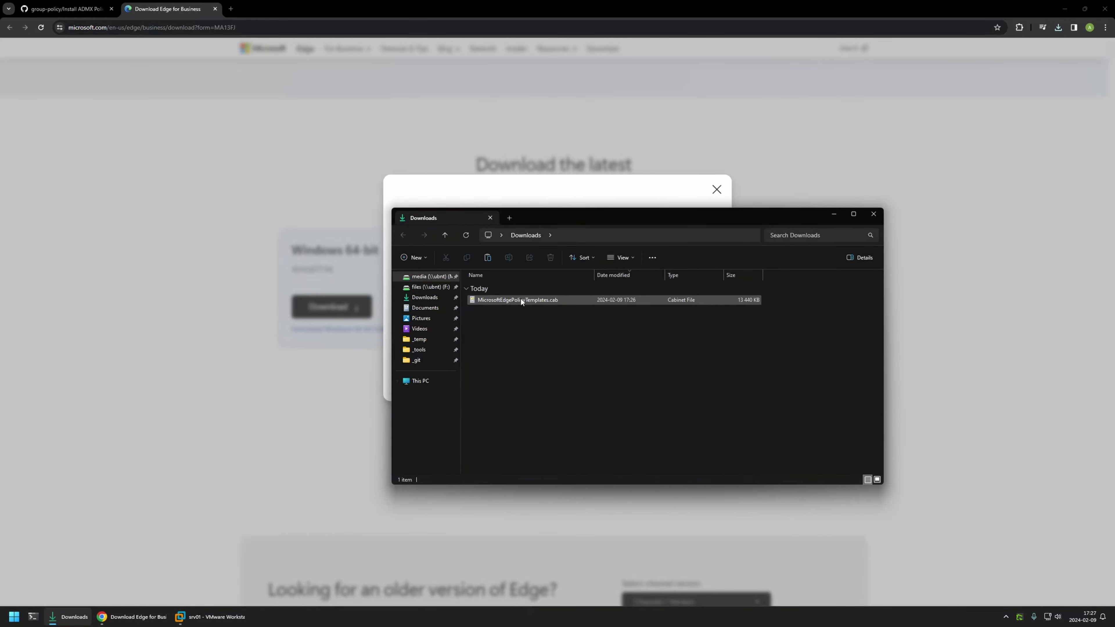
drag(545, 229, 856, 220)
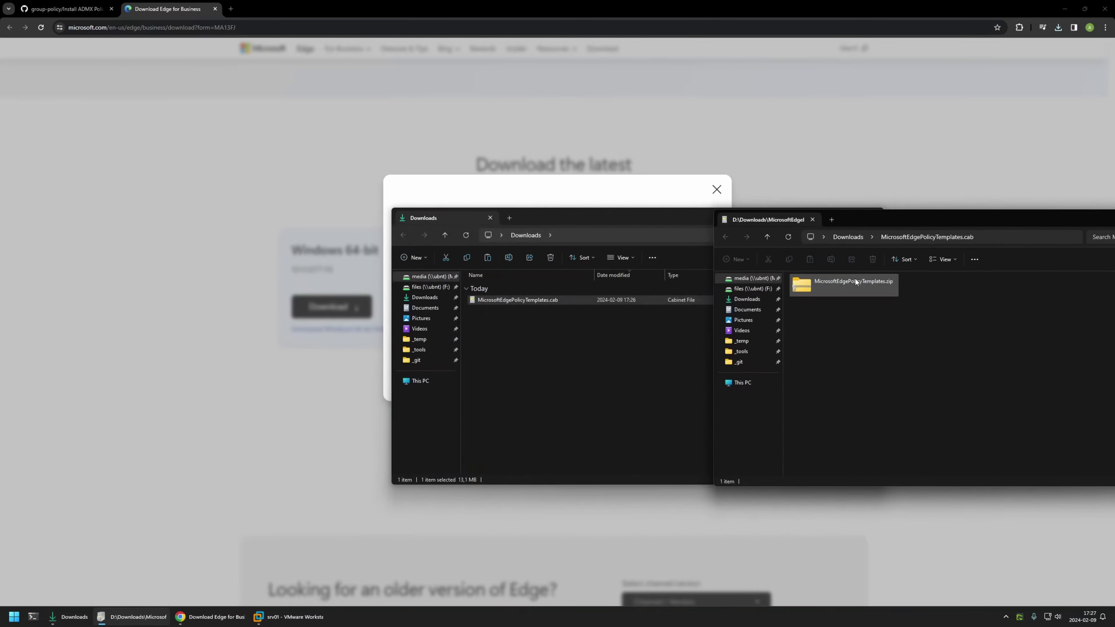
drag(856, 280, 571, 355)
click(571, 355)
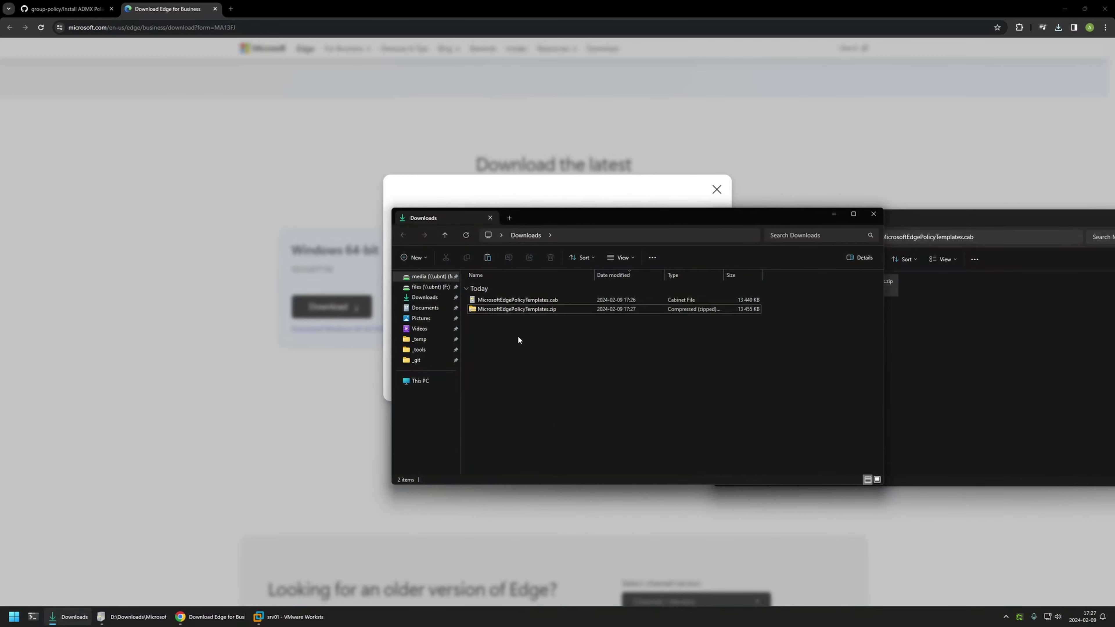
- Extract the zip with 7-Zip, open MicrosoftEdgePolicyTemplates > windows, and copy the admx folder
right_click(534, 311)
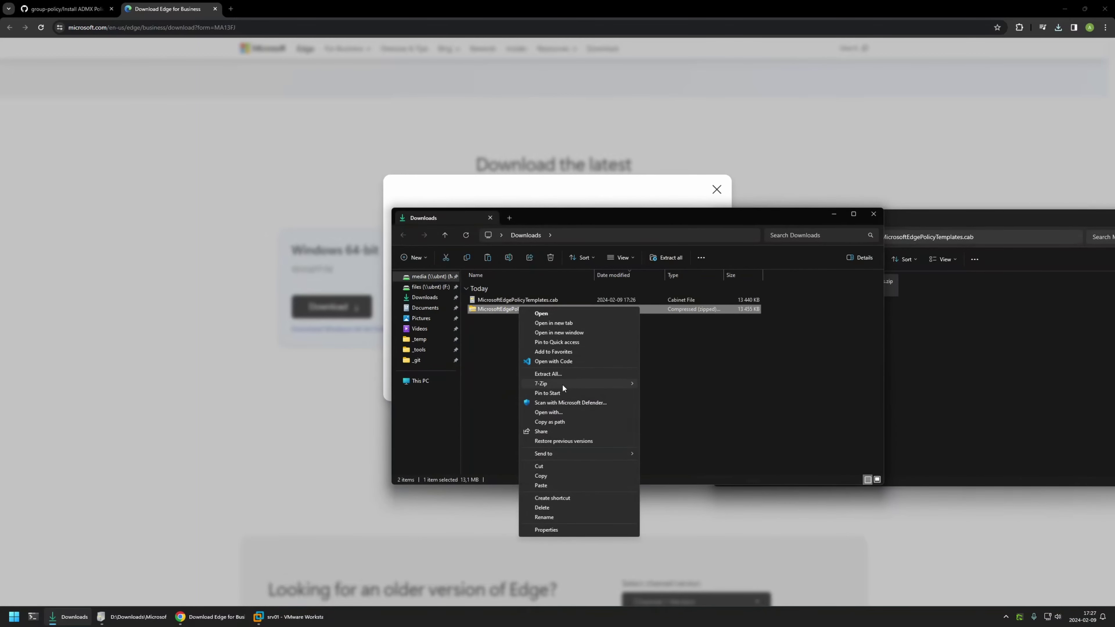
mouse_move(567, 383)
click(717, 422)
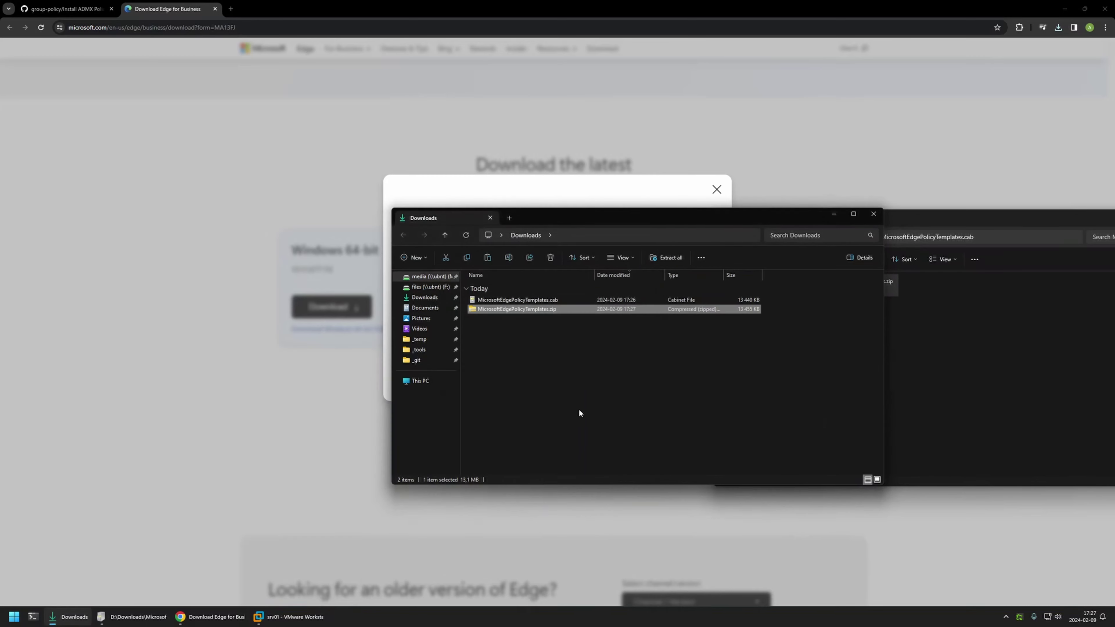
double_click(515, 319)
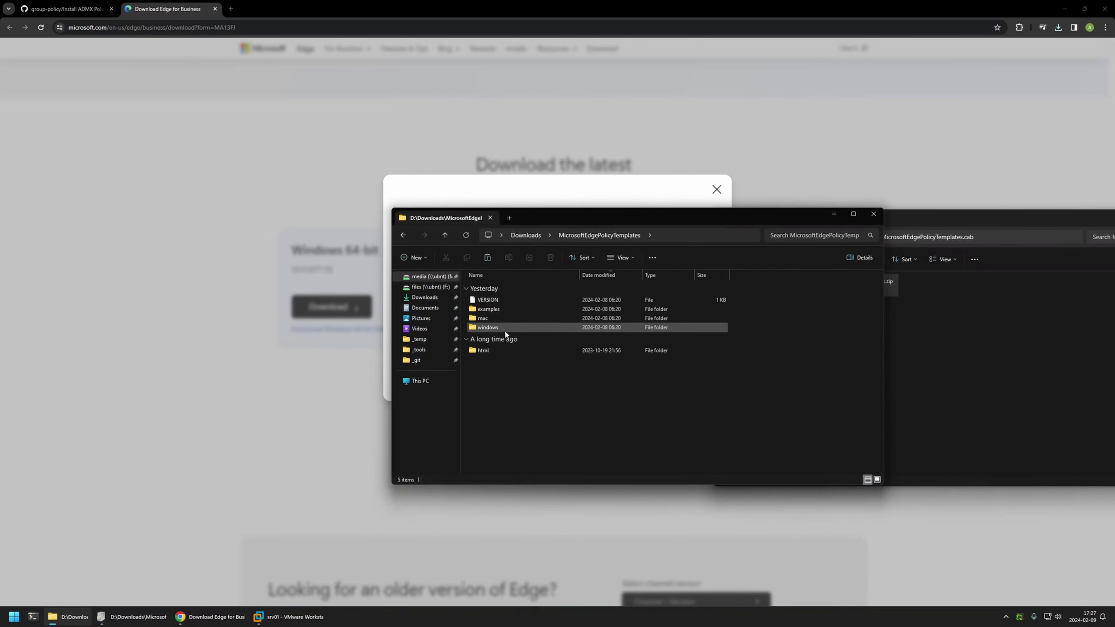
double_click(498, 325)
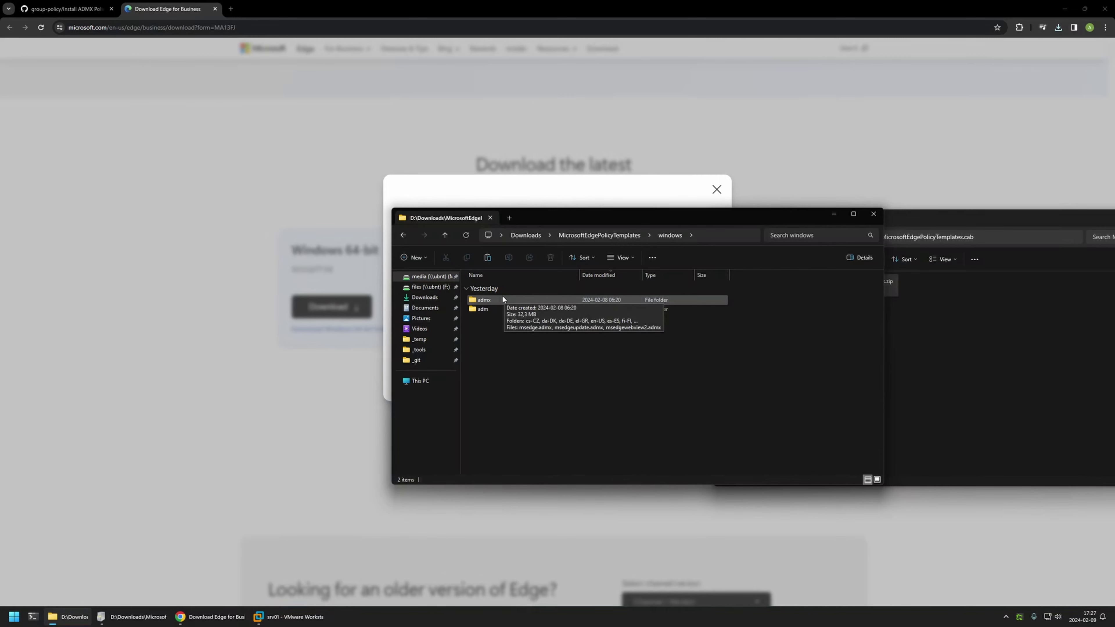
right_click(485, 302)
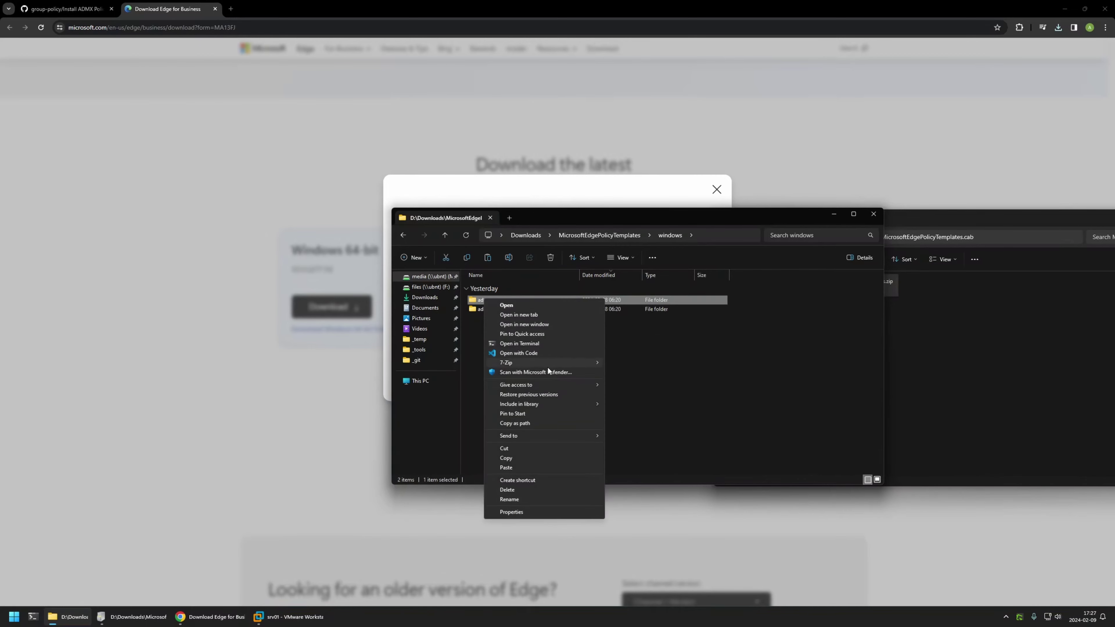
click(513, 457)
click(290, 617)
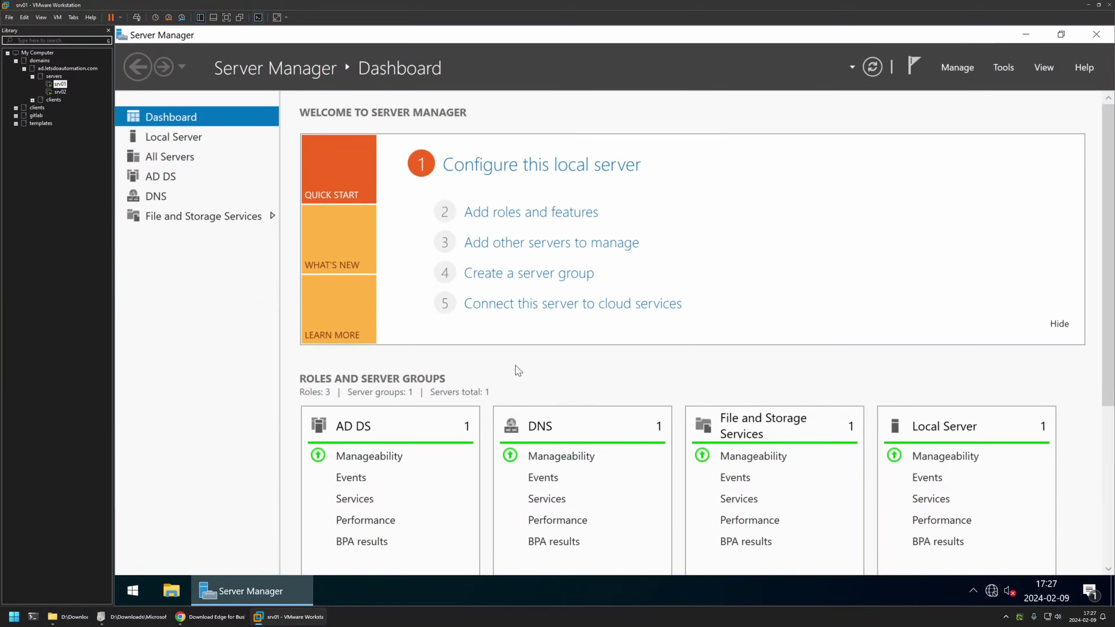
- Minimize Server Manager and paste the copied admx folder onto srv01's desktop
click(1026, 35)
right_click(192, 141)
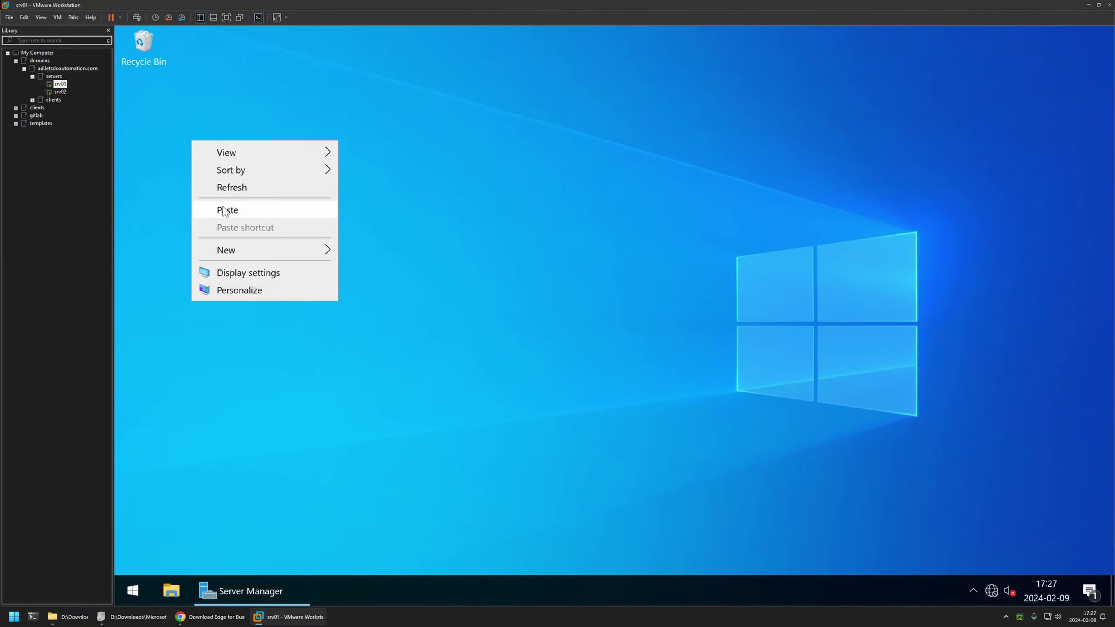
click(207, 193)
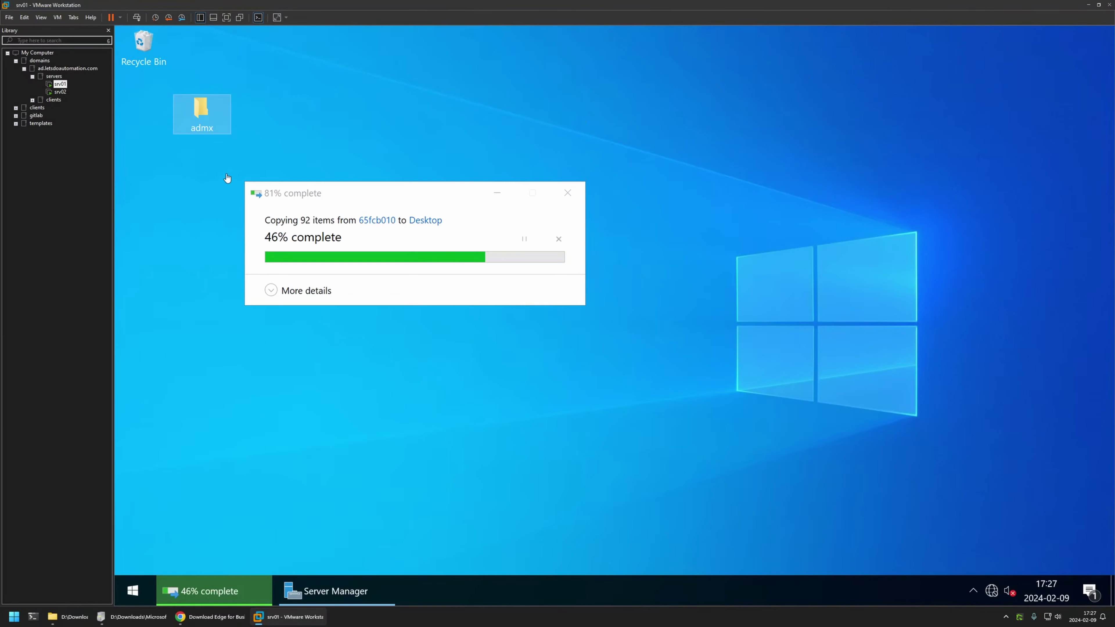
click(219, 151)
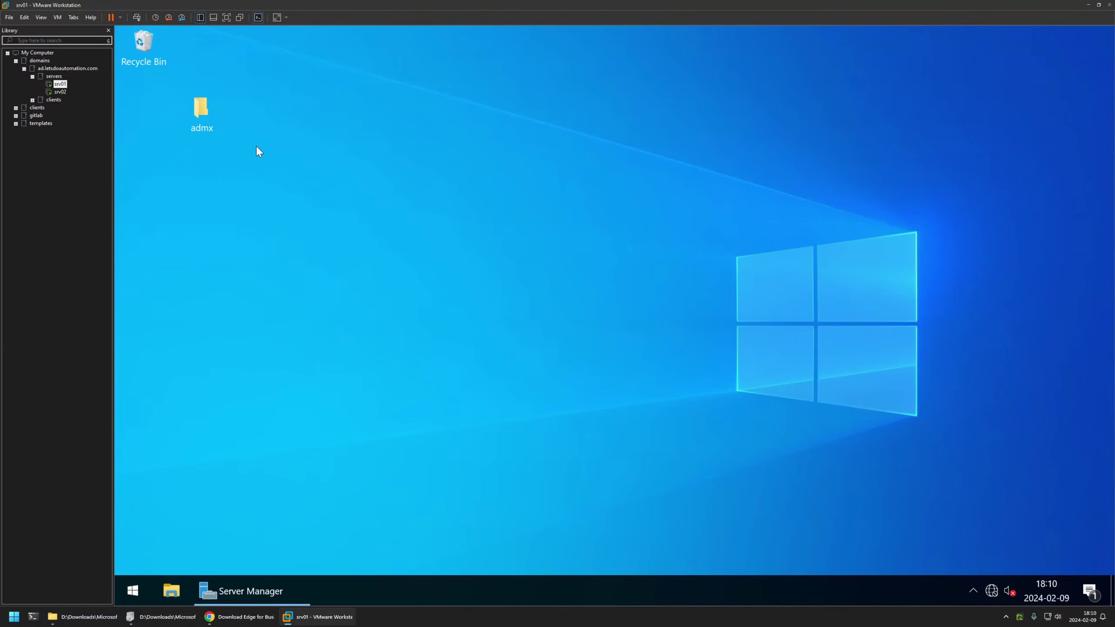
- Launch Group Policy Management from Server Manager's Tools menu
click(254, 590)
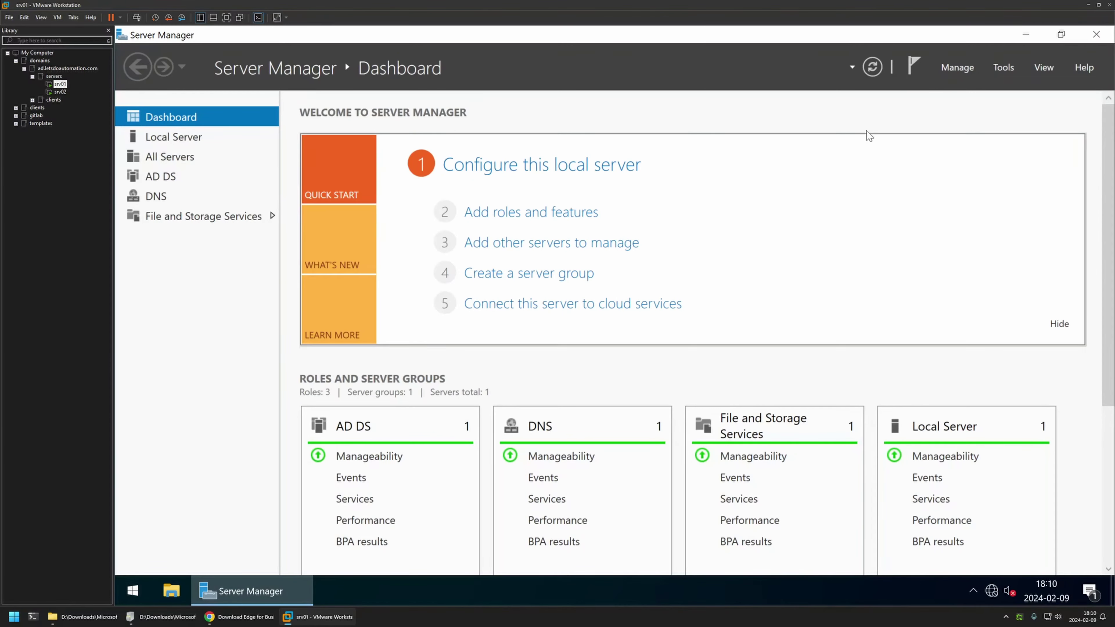
click(1003, 68)
click(988, 288)
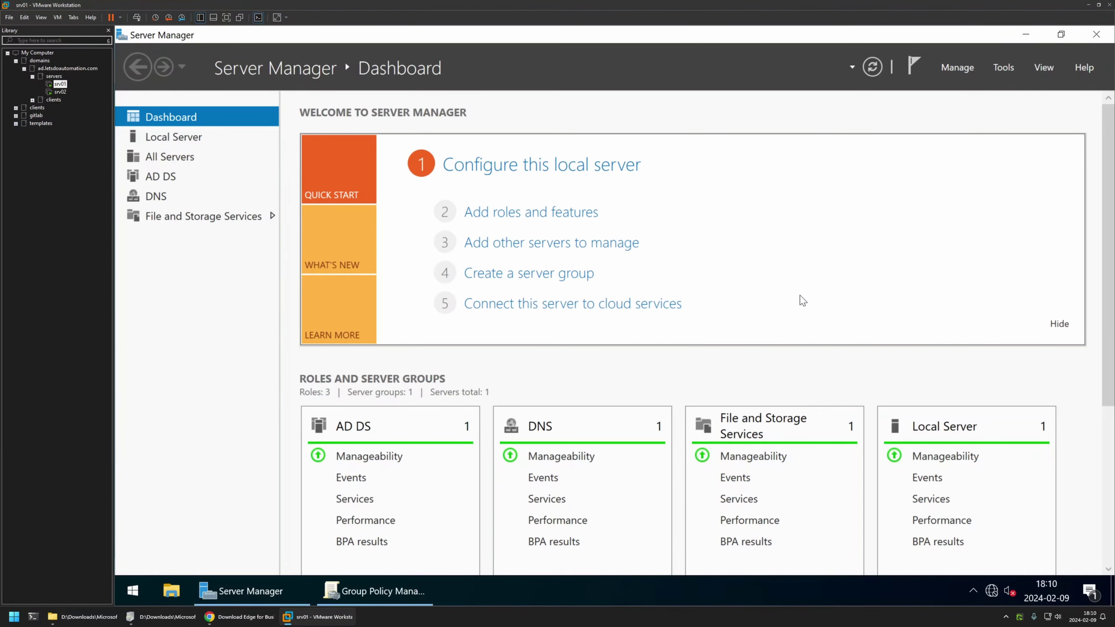
click(384, 591)
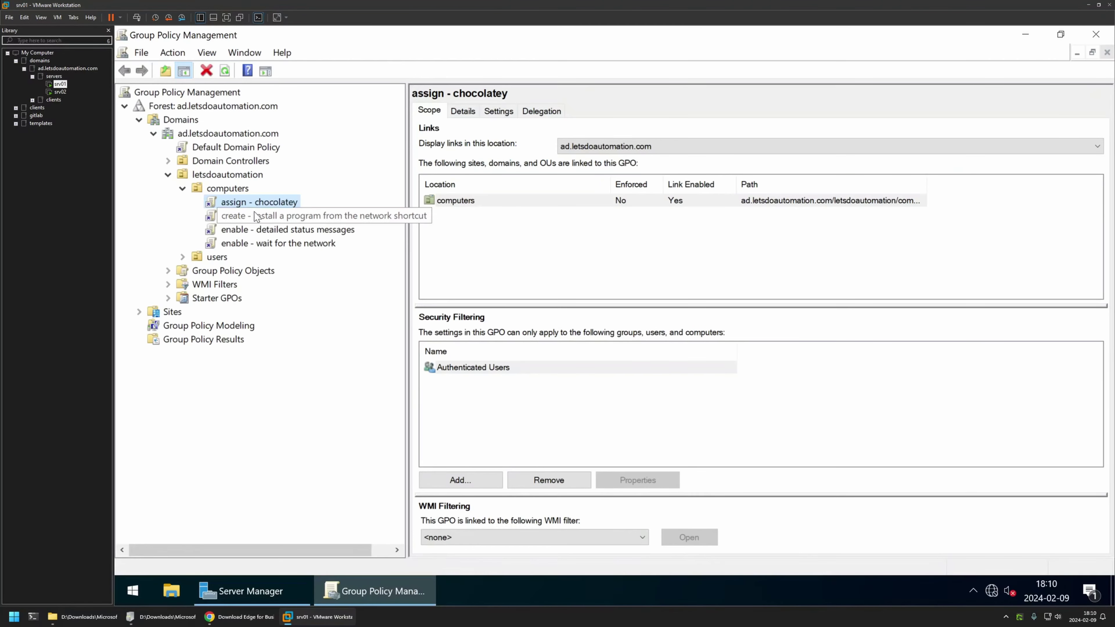
- Edit the assign - chocolatey GPO and expand Computer Configuration > Policies > Administrative Templates
right_click(263, 205)
click(300, 211)
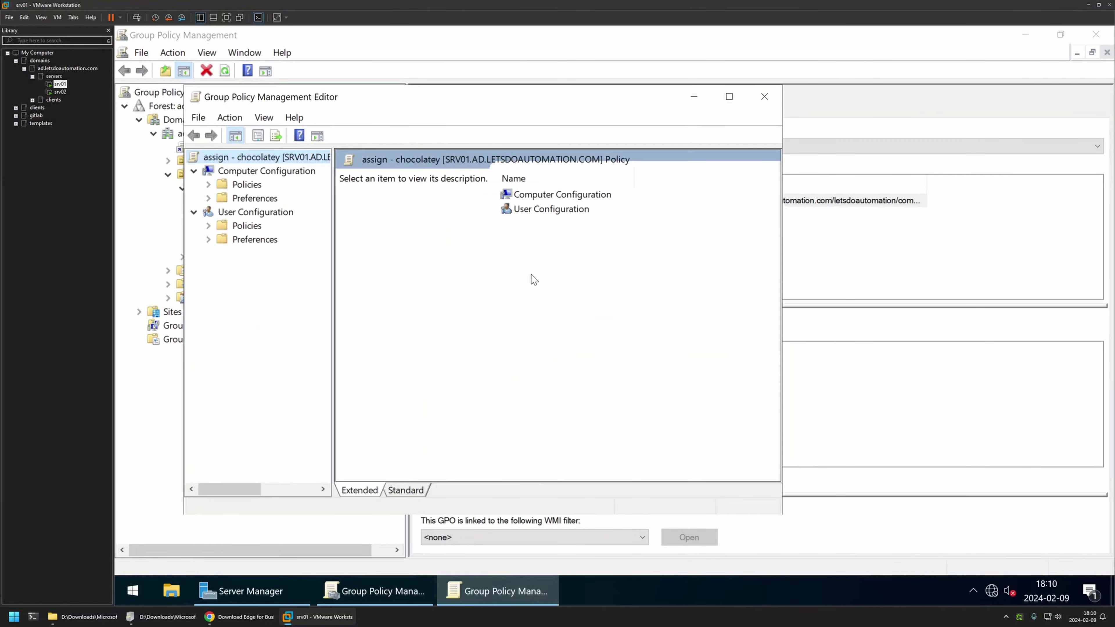
click(209, 185)
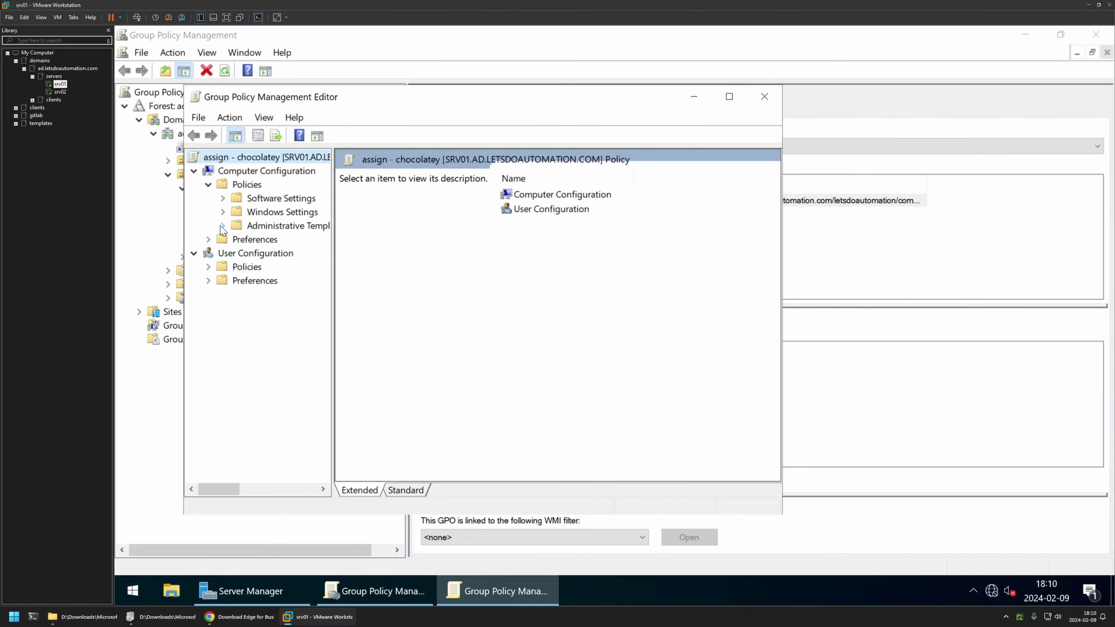
click(222, 225)
drag(331, 267, 676, 266)
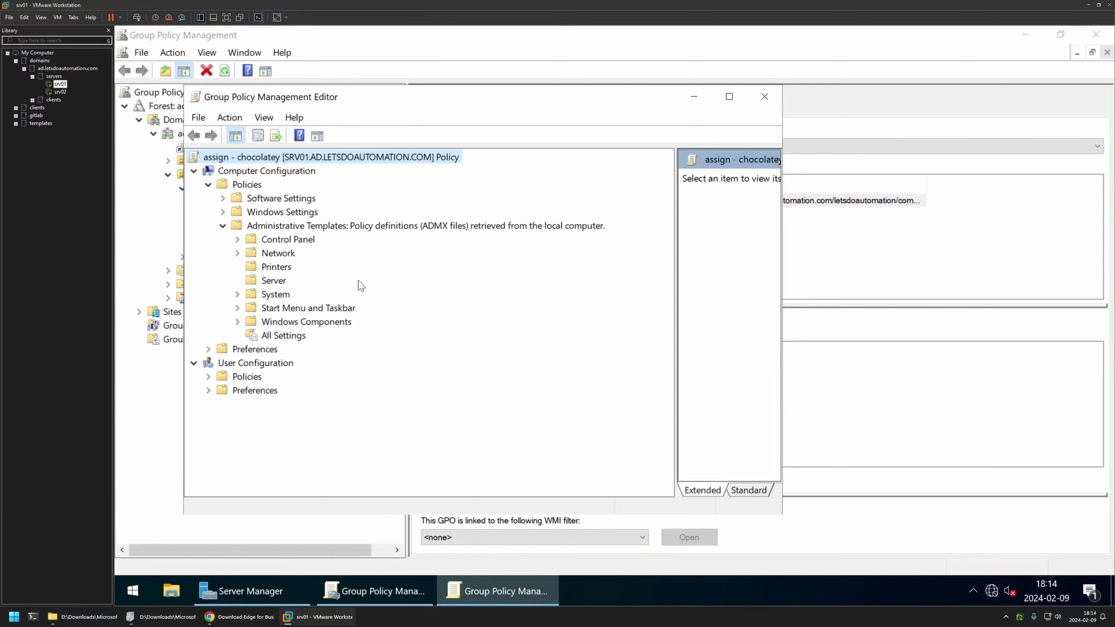
- Open a new File Explorer window on This PC > Local Disk (C:) > Windows
right_click(171, 590)
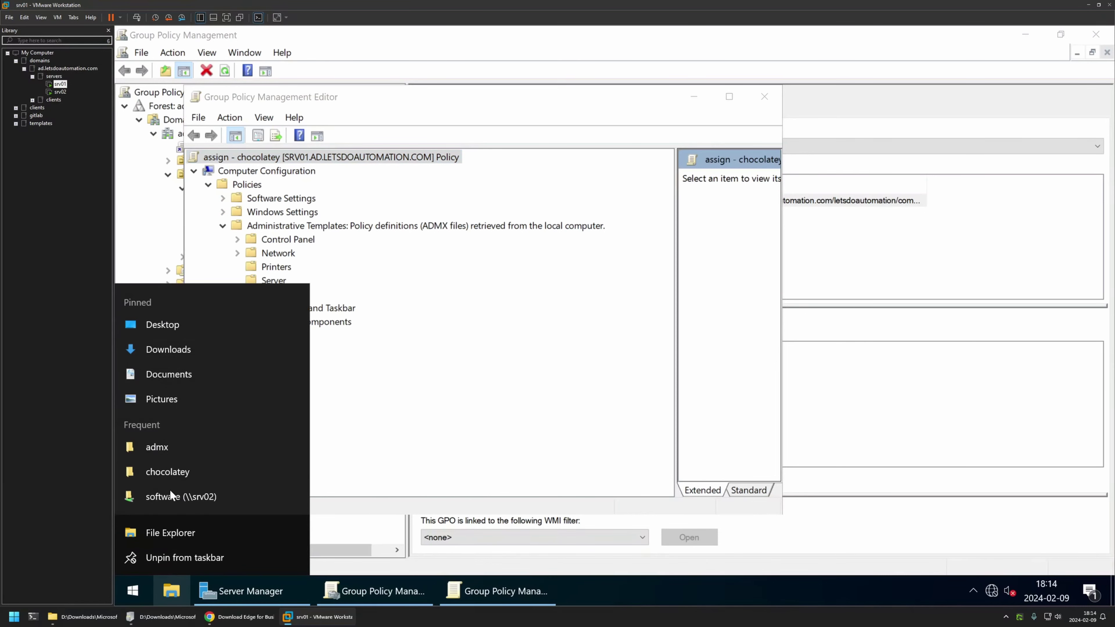
click(169, 531)
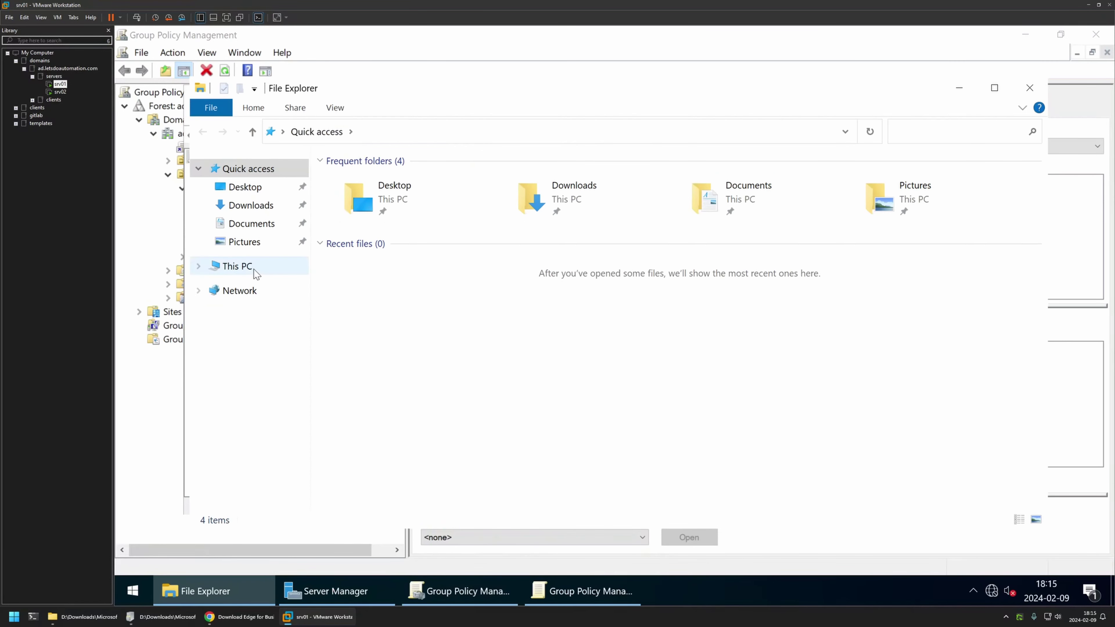
click(256, 272)
double_click(395, 334)
click(376, 248)
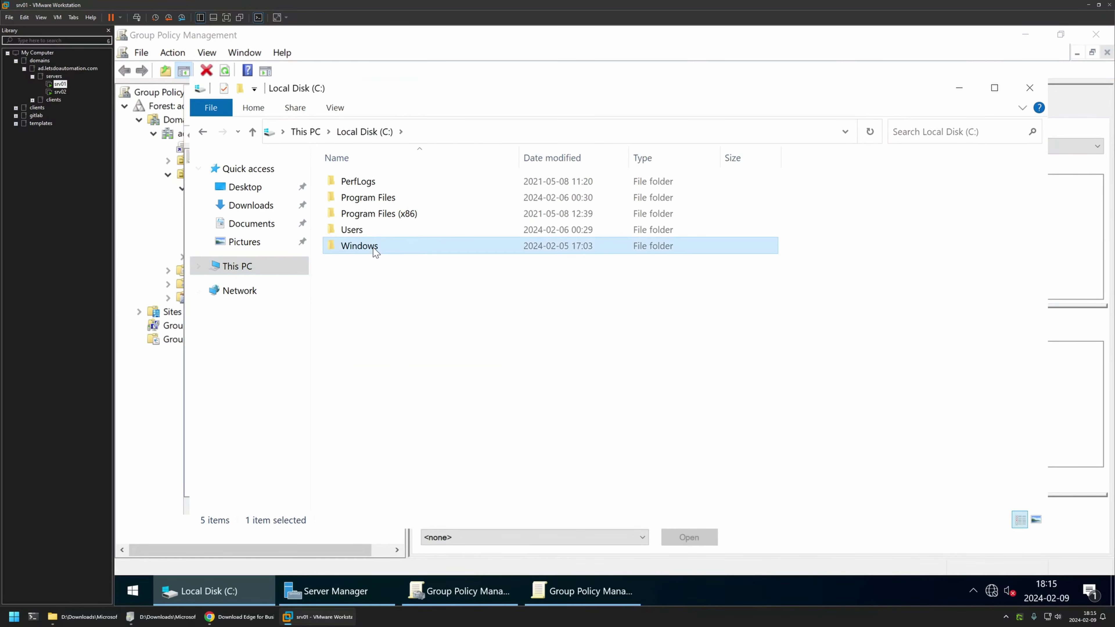
double_click(376, 248)
click(380, 261)
- Jump to the PolicyDefinitions folder and scroll through its local ADMX files
text(po)
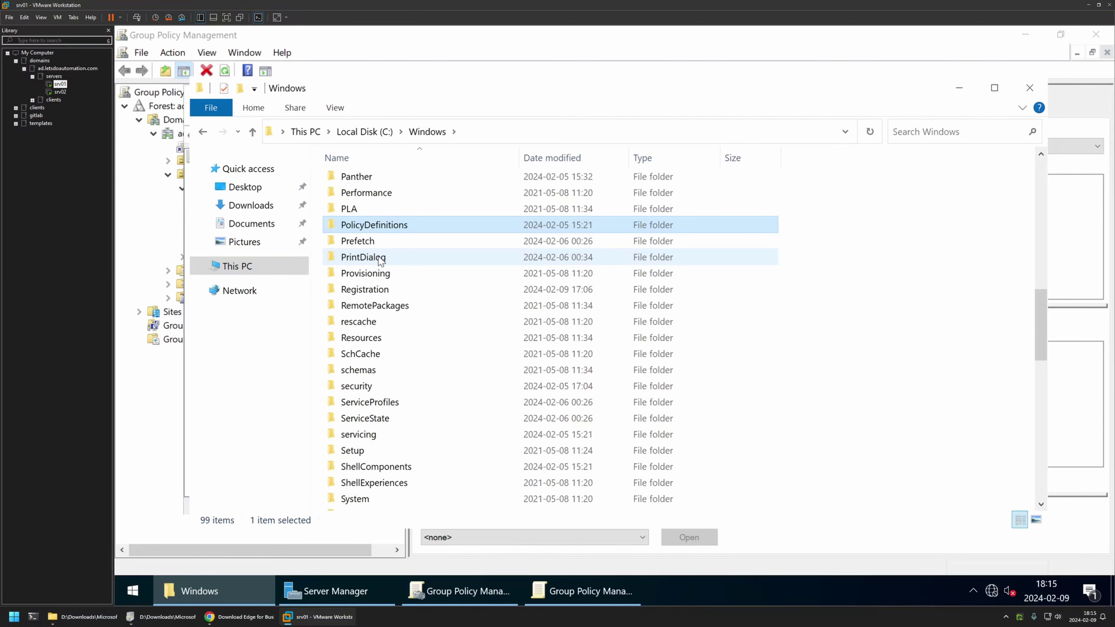
key(Return)
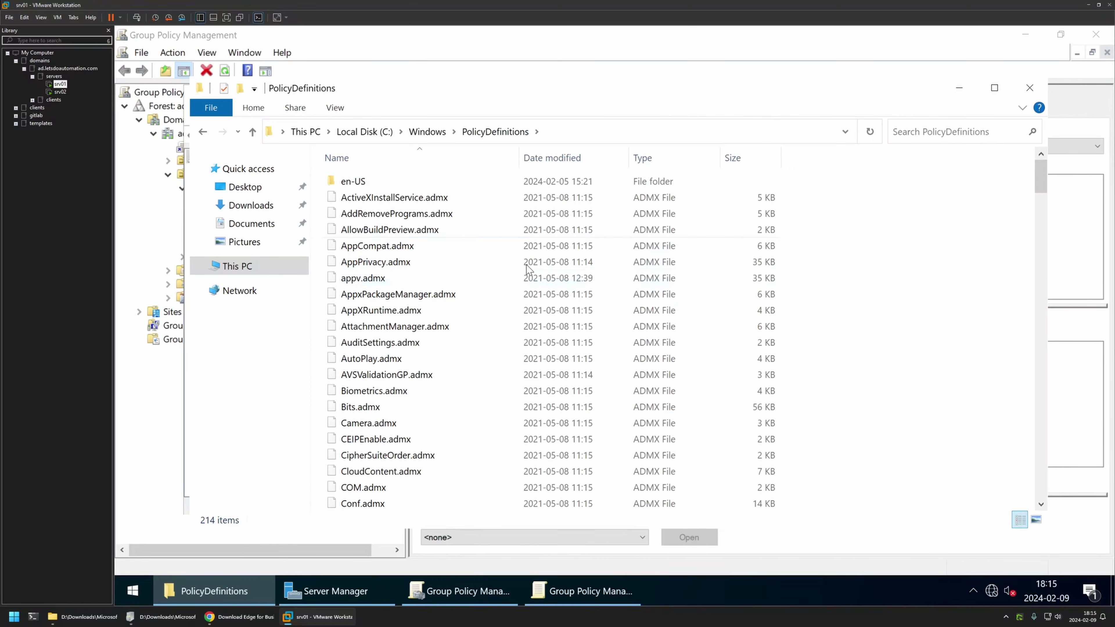
scroll(400, 260, down, 20)
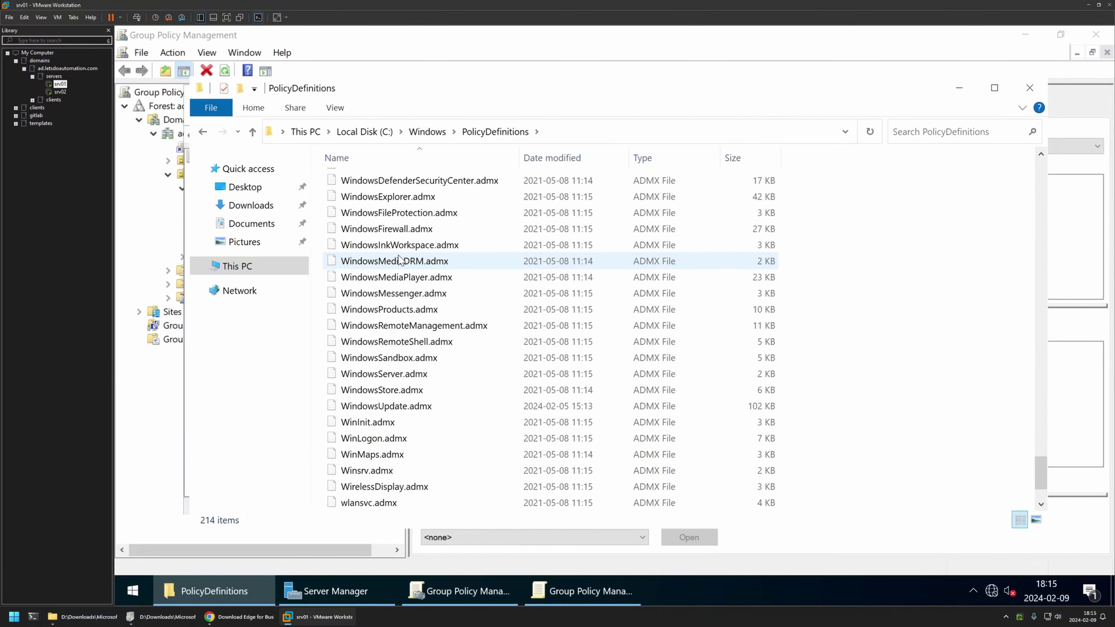
scroll(400, 260, up, 20)
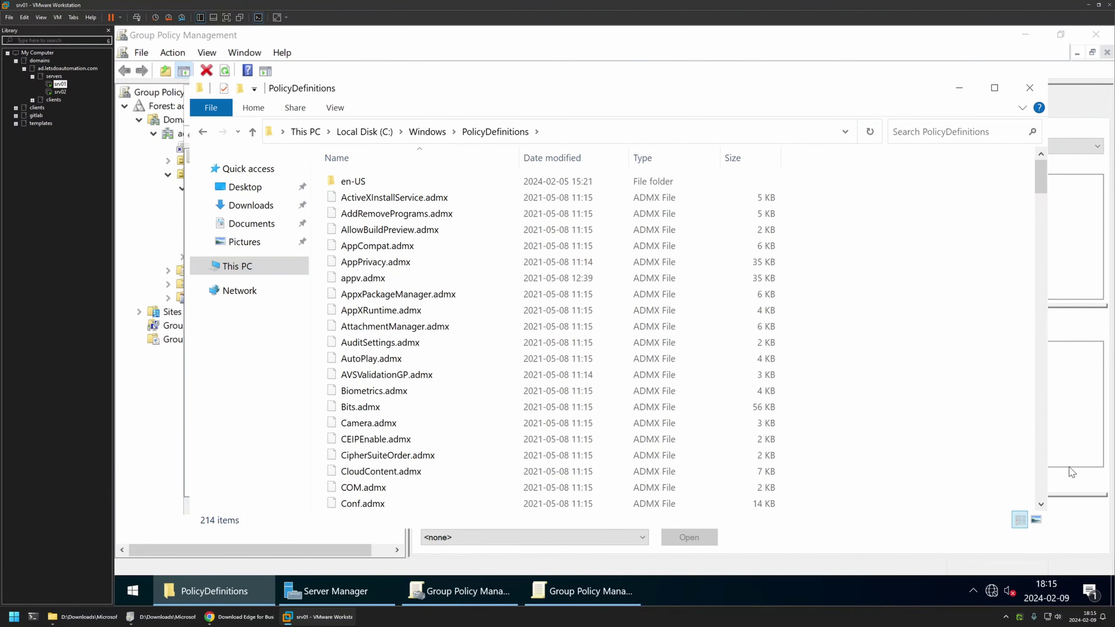
- Copy en-US plus msedge.admx, msedgeupdate.admx and msedgewebview2.admx from the desktop admx folder
click(1113, 591)
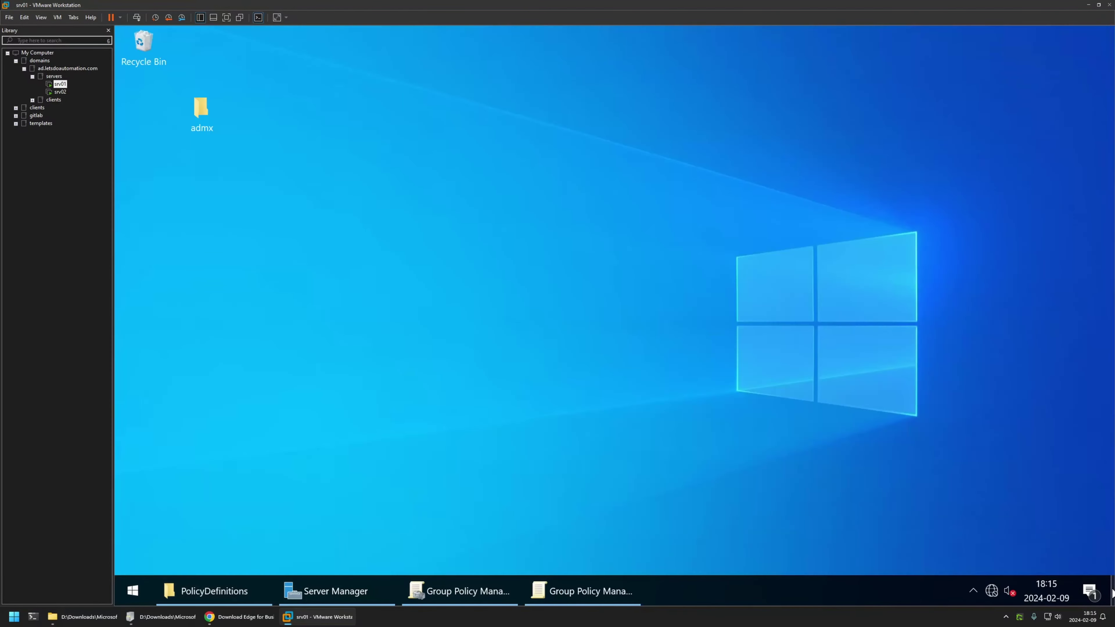
click(223, 593)
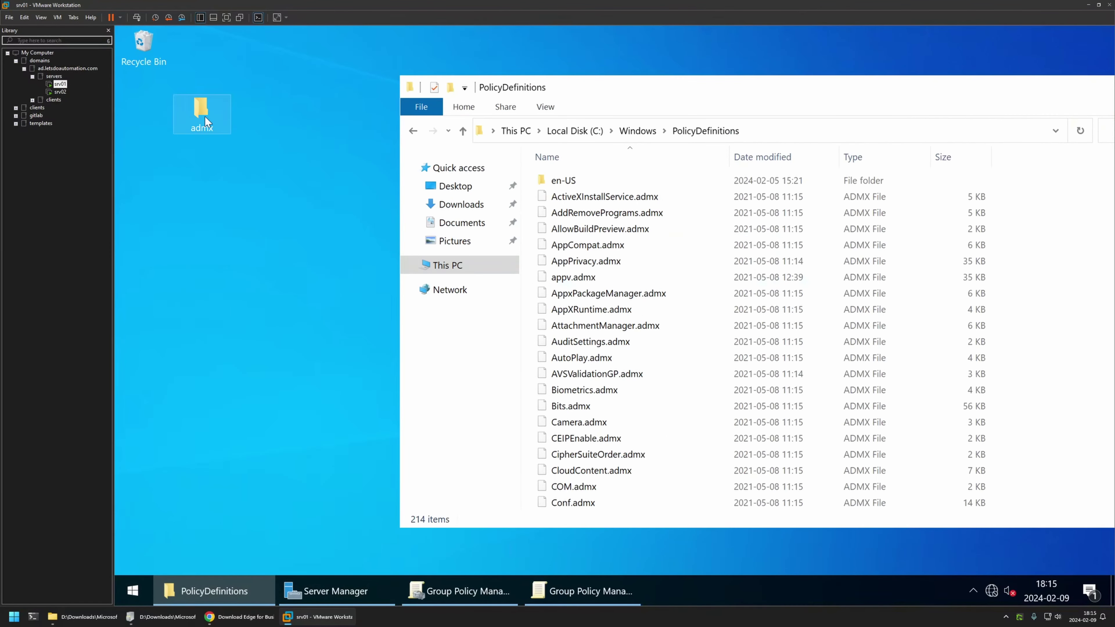
double_click(205, 117)
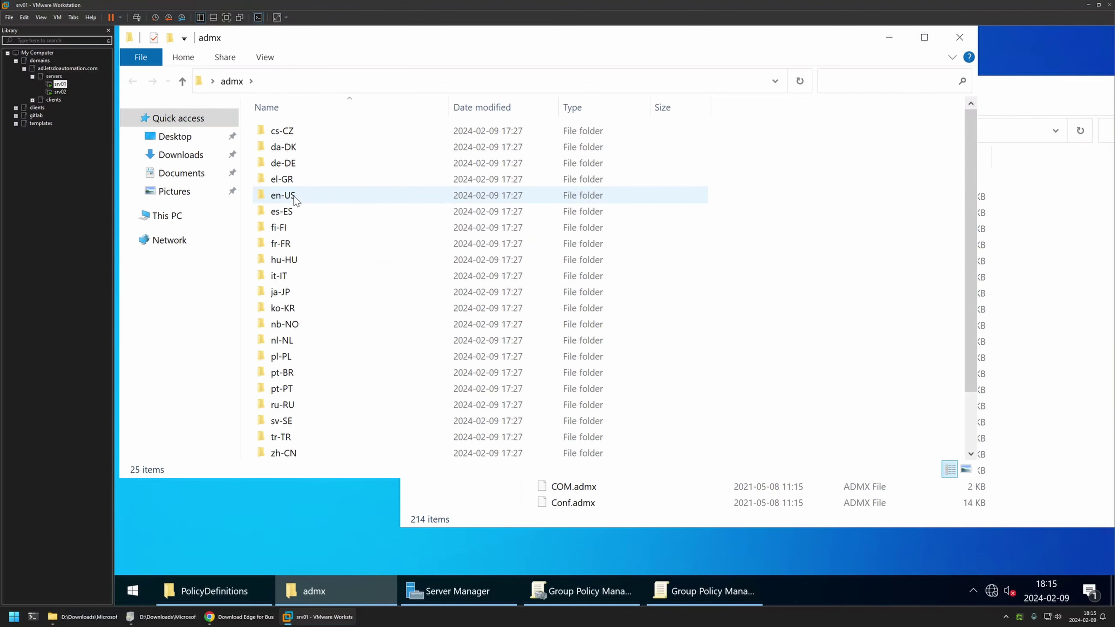
click(303, 196)
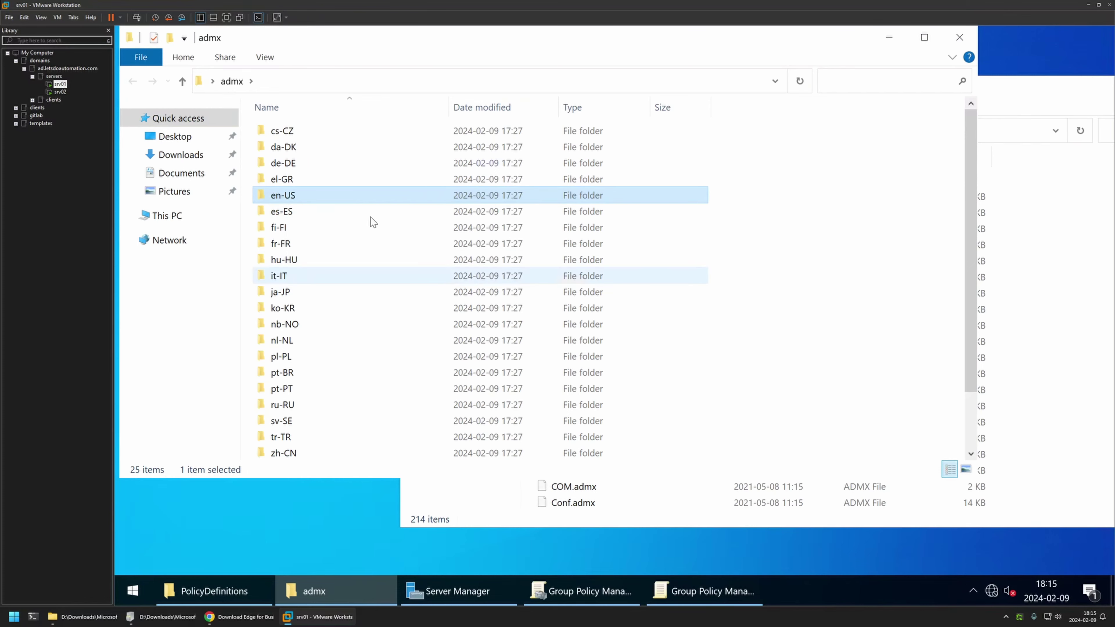
scroll(329, 245, down, 2)
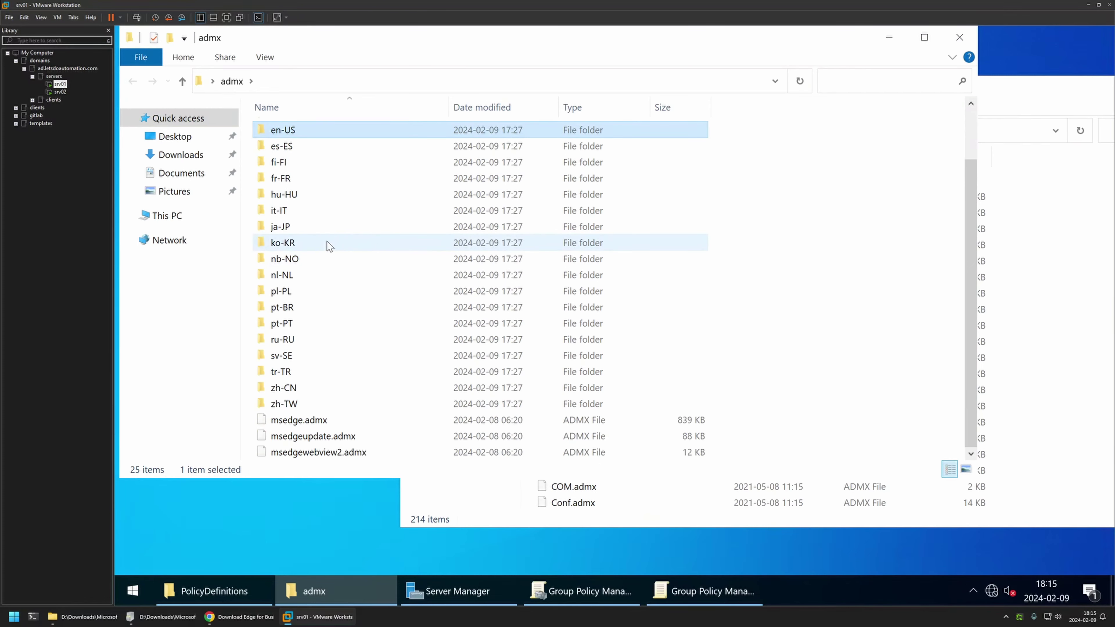
ctrl+click(340, 420)
ctrl+click(333, 436)
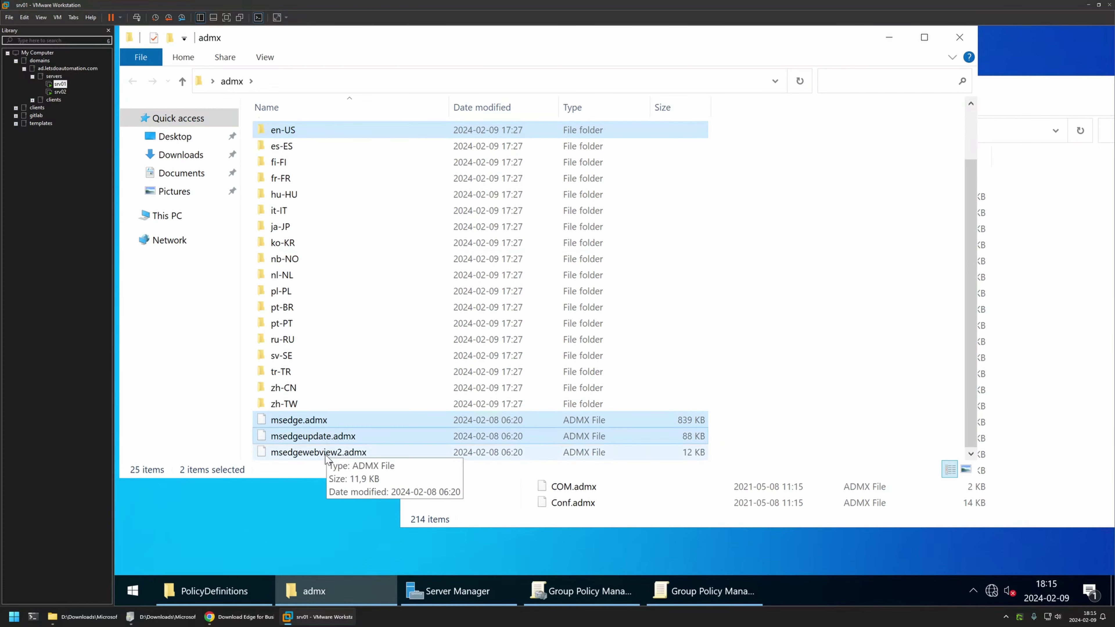
ctrl+click(322, 452)
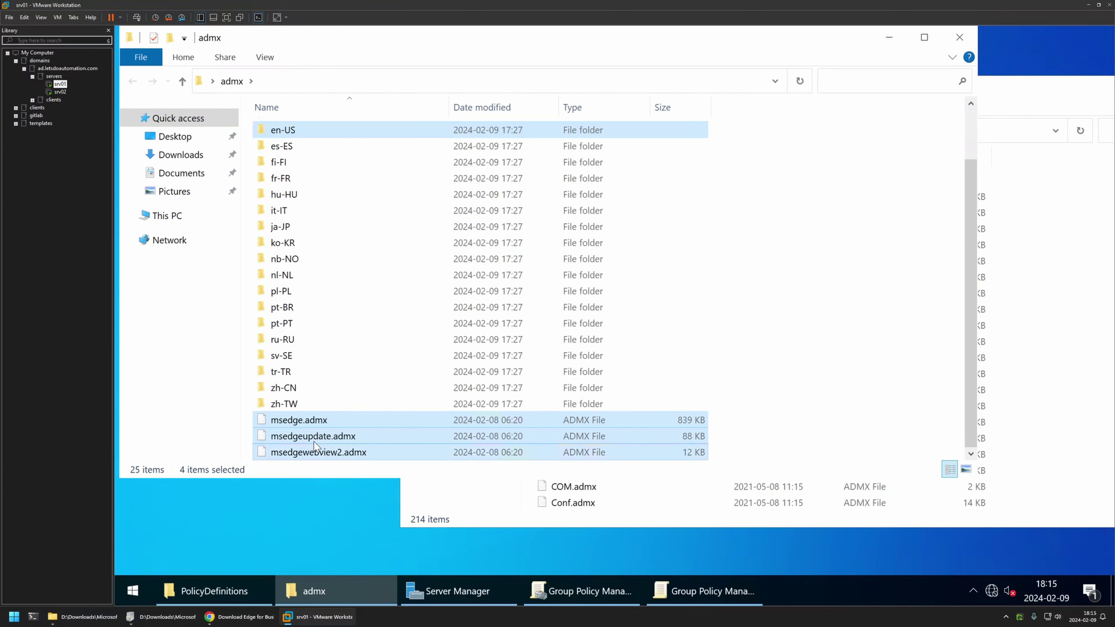
right_click(277, 127)
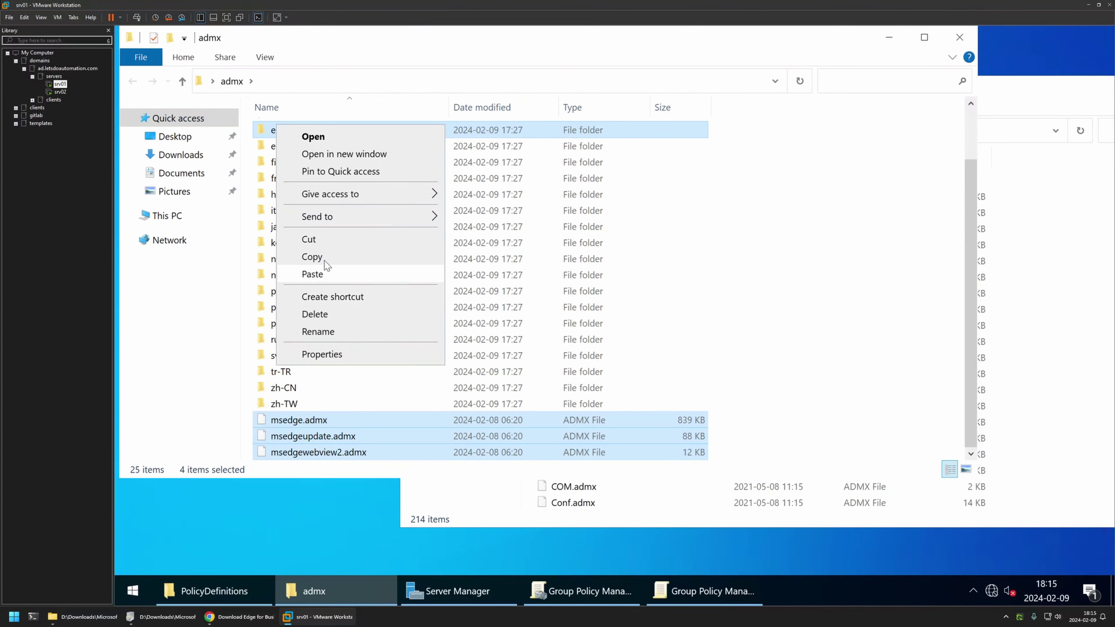
click(319, 253)
- Paste them into PolicyDefinitions, bringing it to 217 items
click(1005, 94)
right_click(1049, 181)
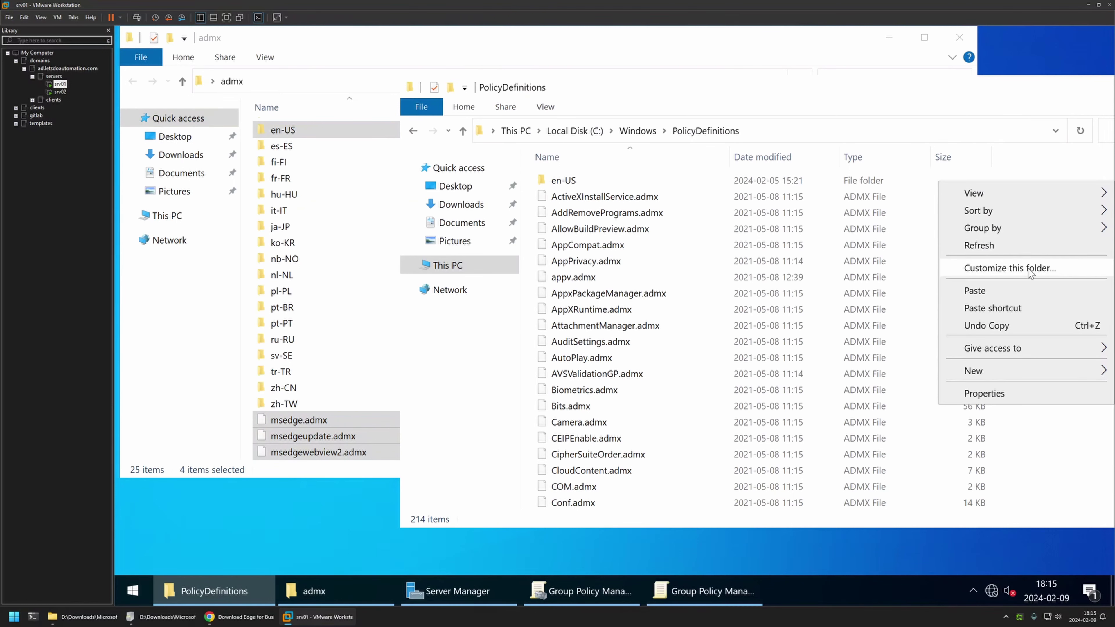
click(1006, 291)
click(1039, 276)
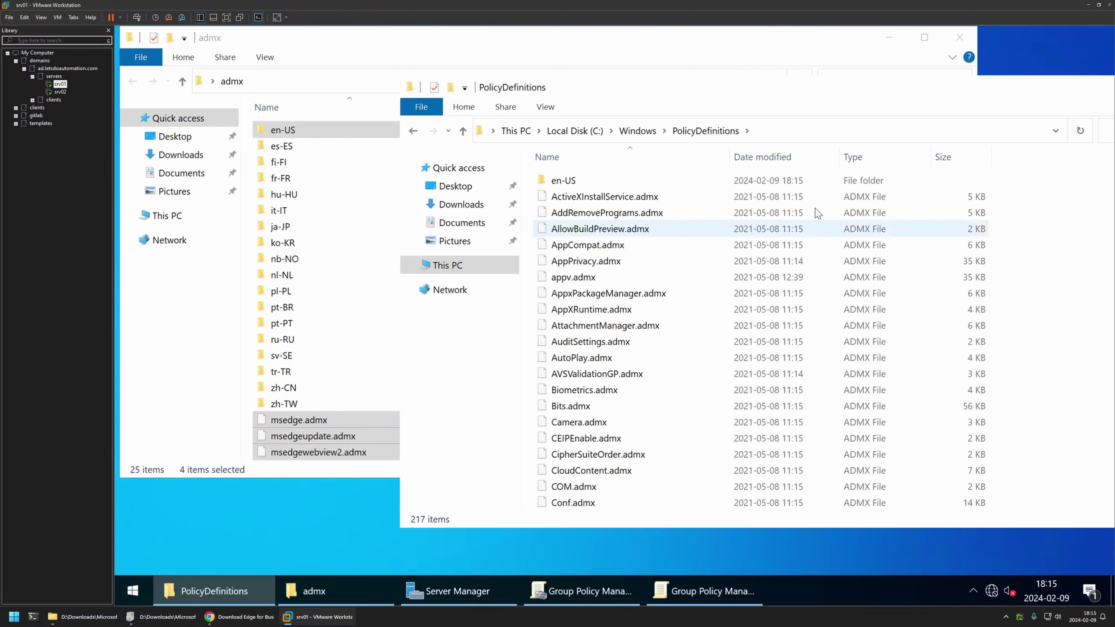
- Close the old policy editor and return to the assign - chocolatey GPO in Group Policy Management
click(701, 593)
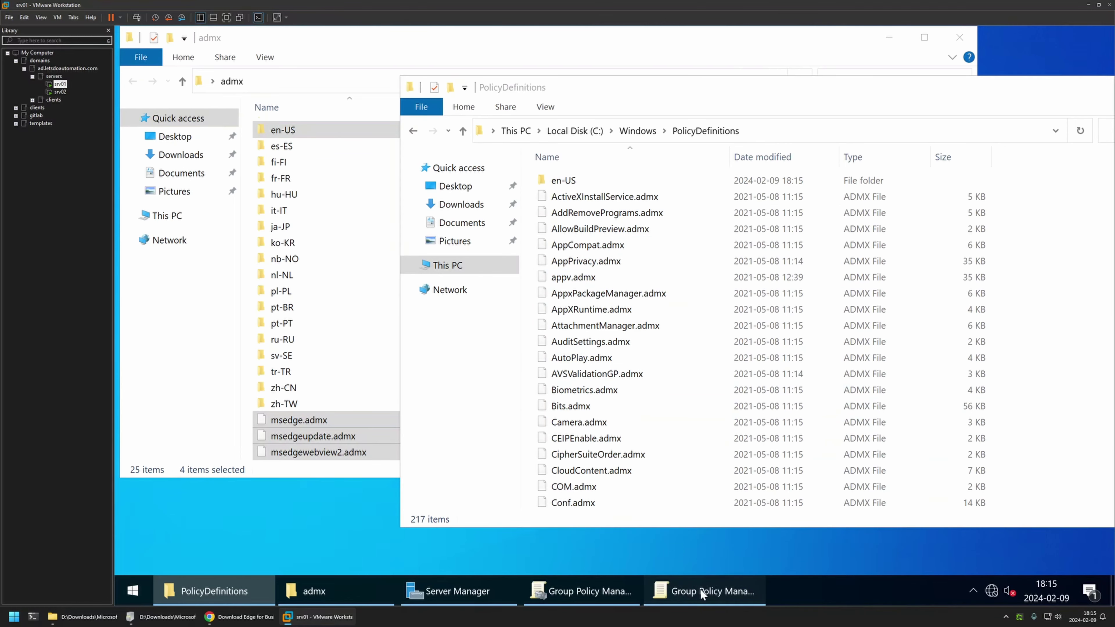
click(765, 96)
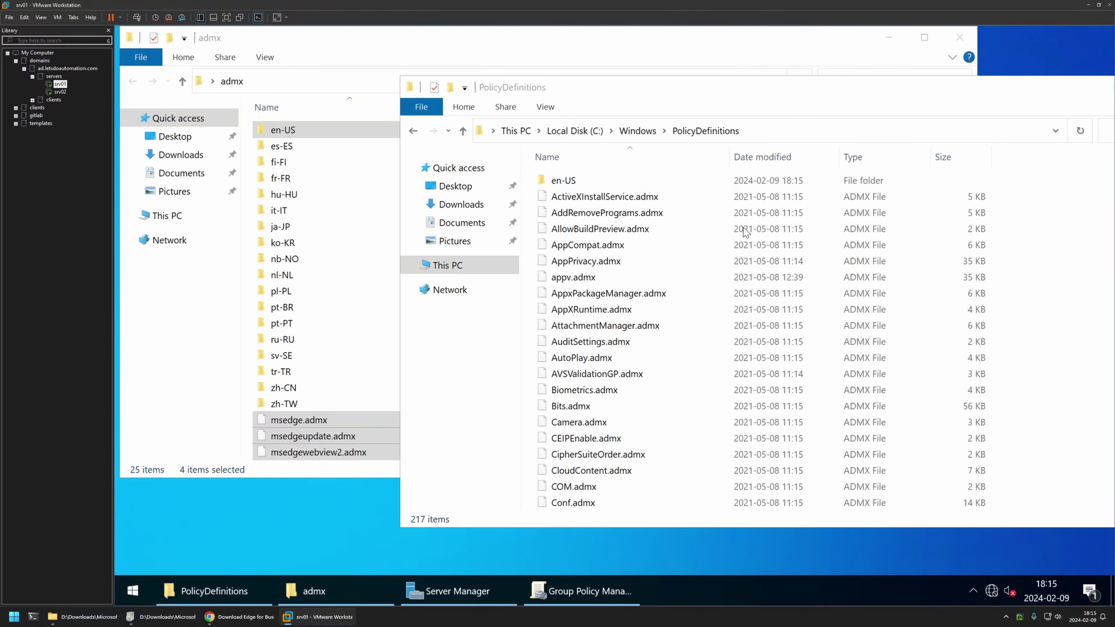
click(584, 593)
right_click(269, 202)
- Re-edit the assign - chocolatey GPO and expand Administrative Templates to show the Microsoft Edge categories
click(371, 209)
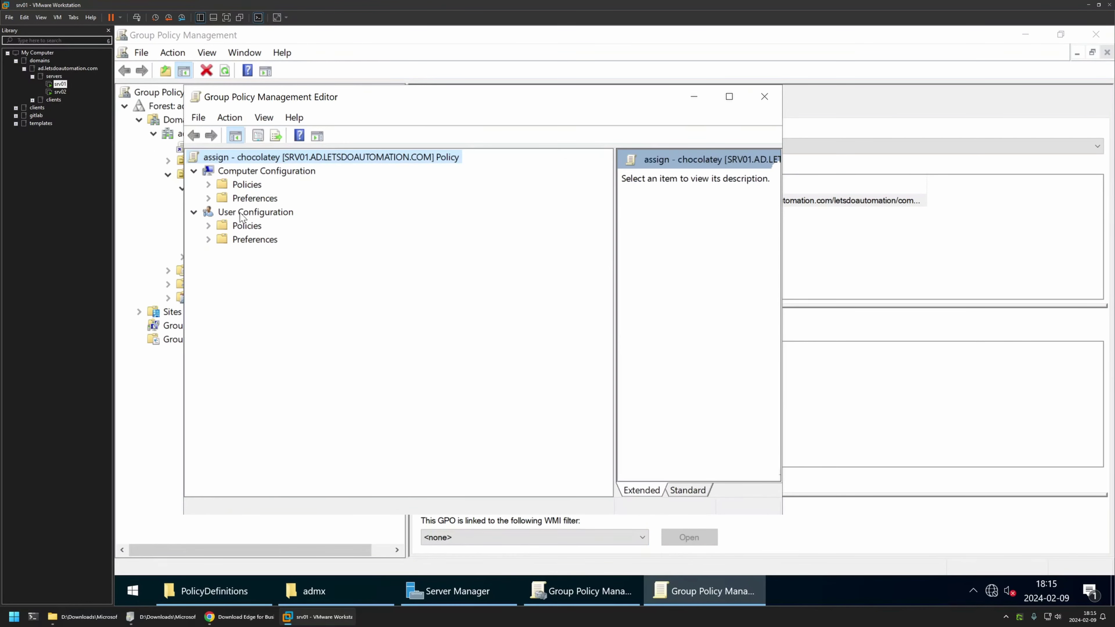
click(208, 185)
click(223, 226)
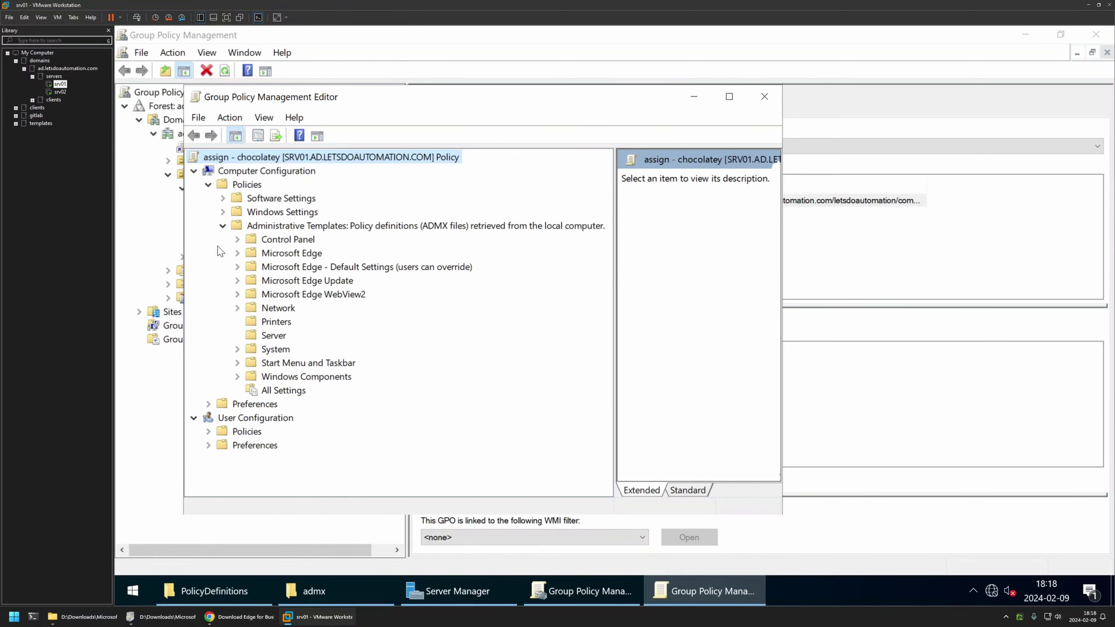
- On srv02, launch Group Policy Management and expand the ad.letsdoautomation.com domain
click(61, 92)
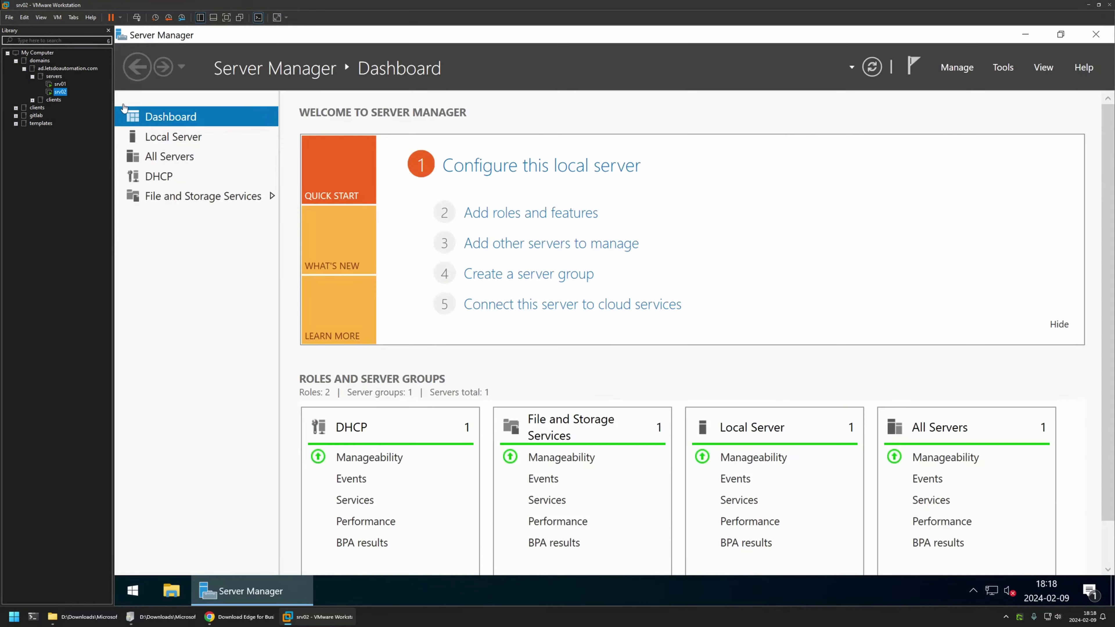
click(995, 68)
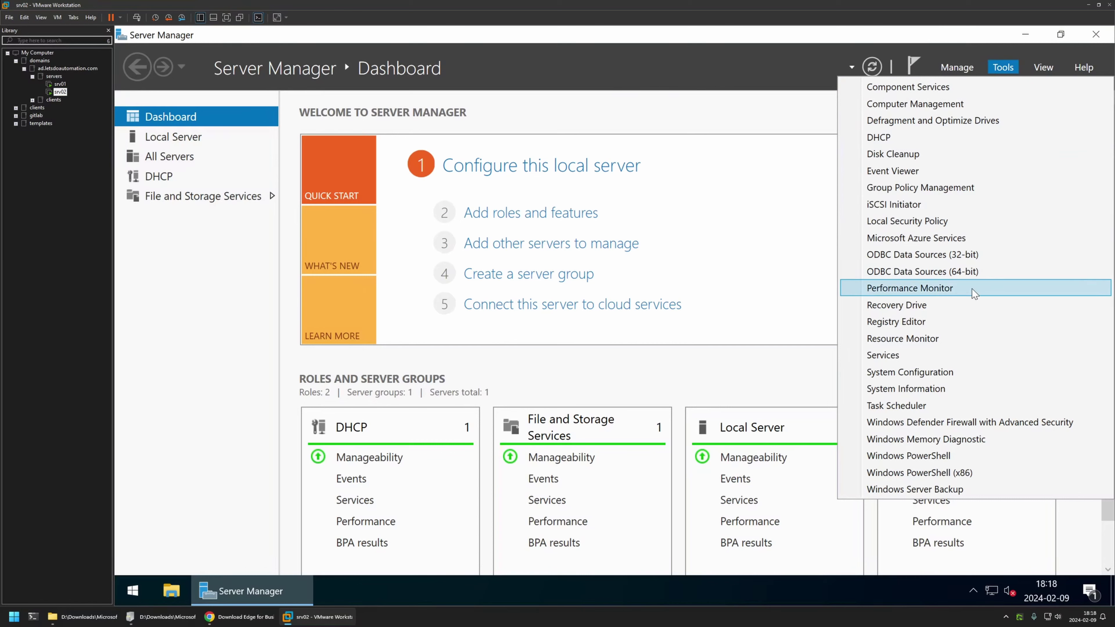
click(973, 189)
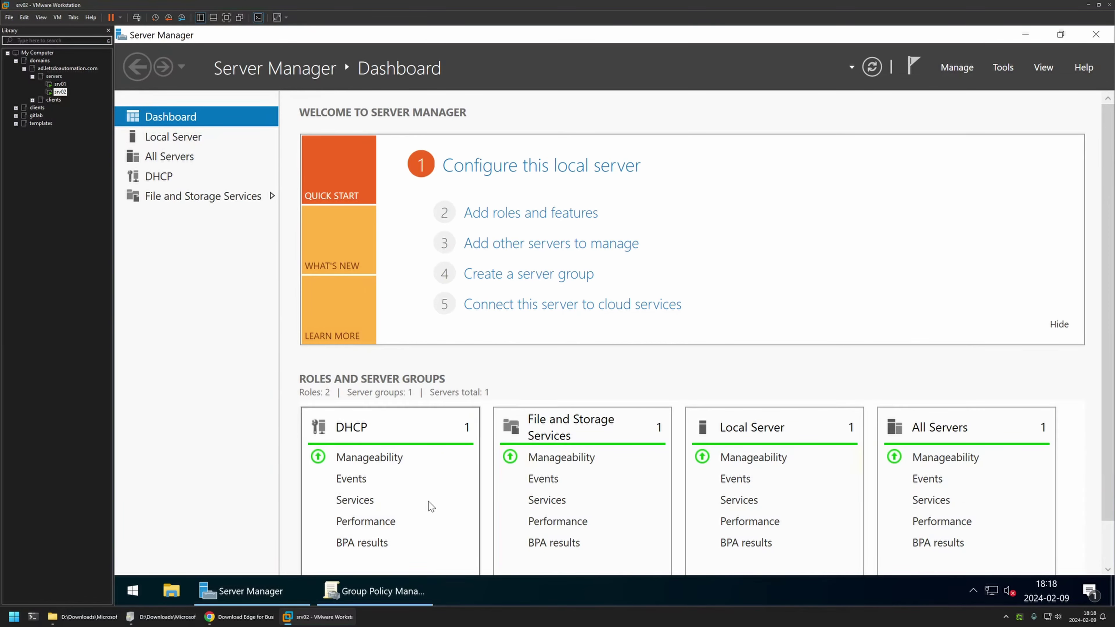
click(253, 211)
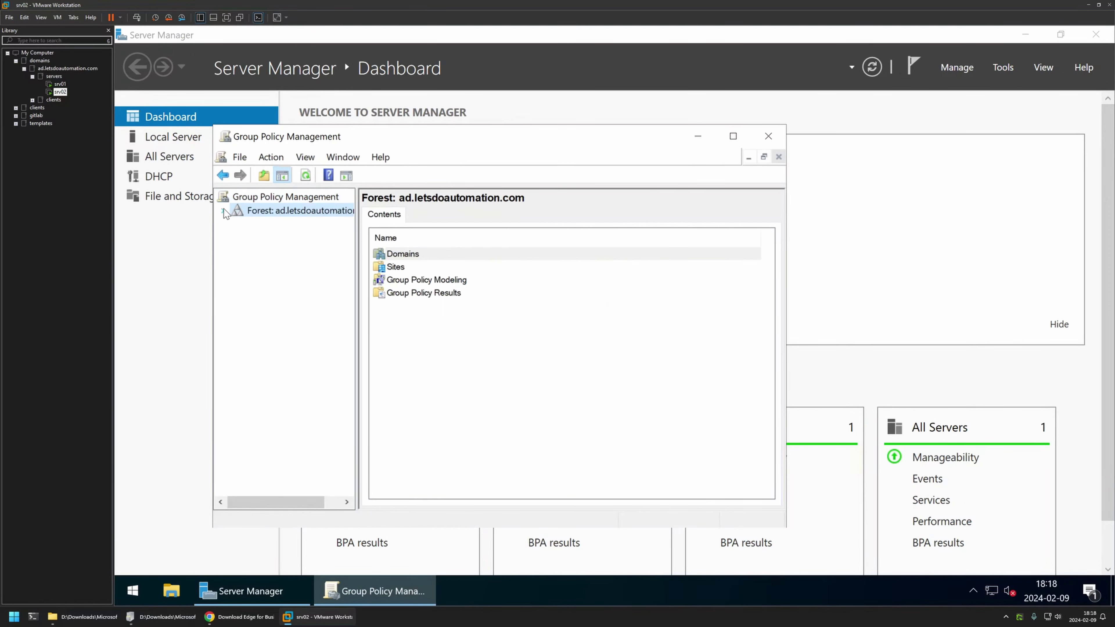
click(223, 211)
click(237, 225)
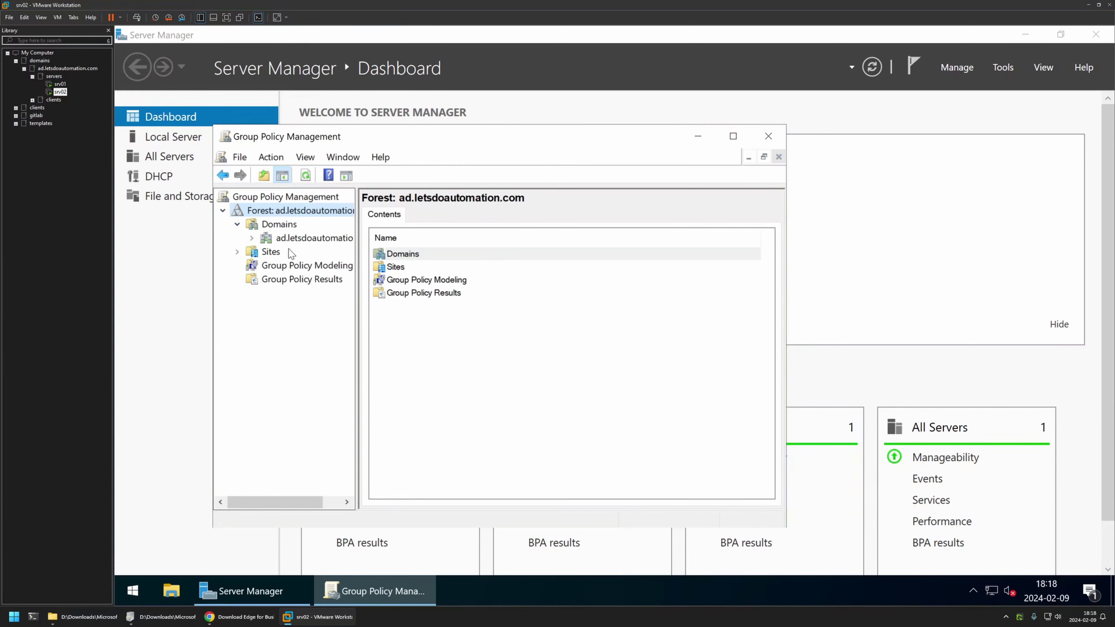
click(251, 239)
- Edit srv02's Default Domain Policy, check Administrative Templates for Edge policies, then return to srv01
right_click(300, 254)
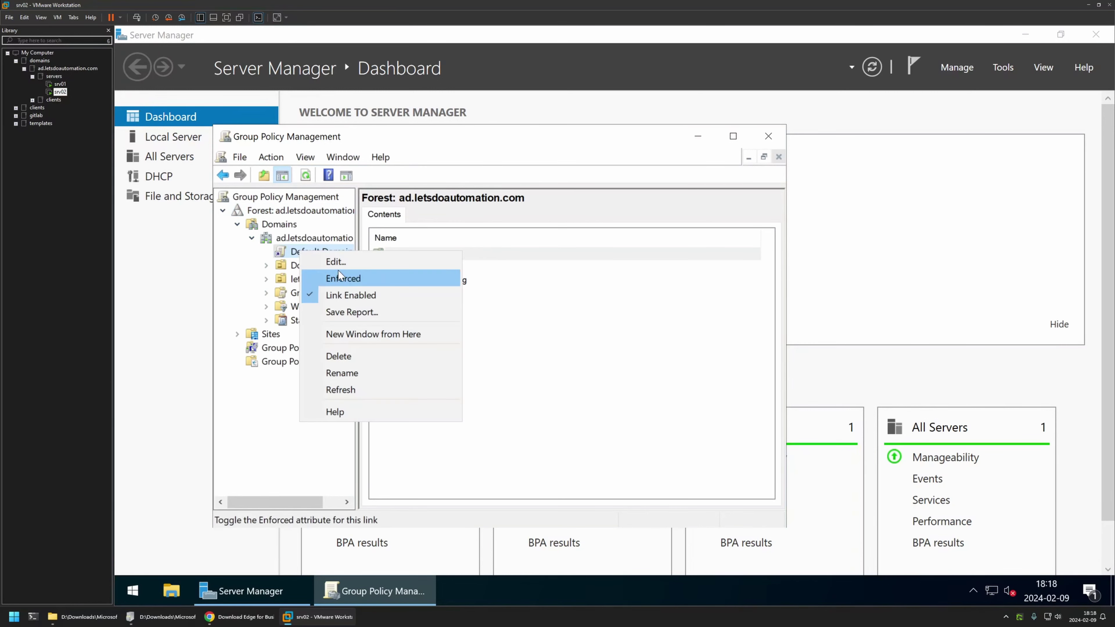
click(336, 262)
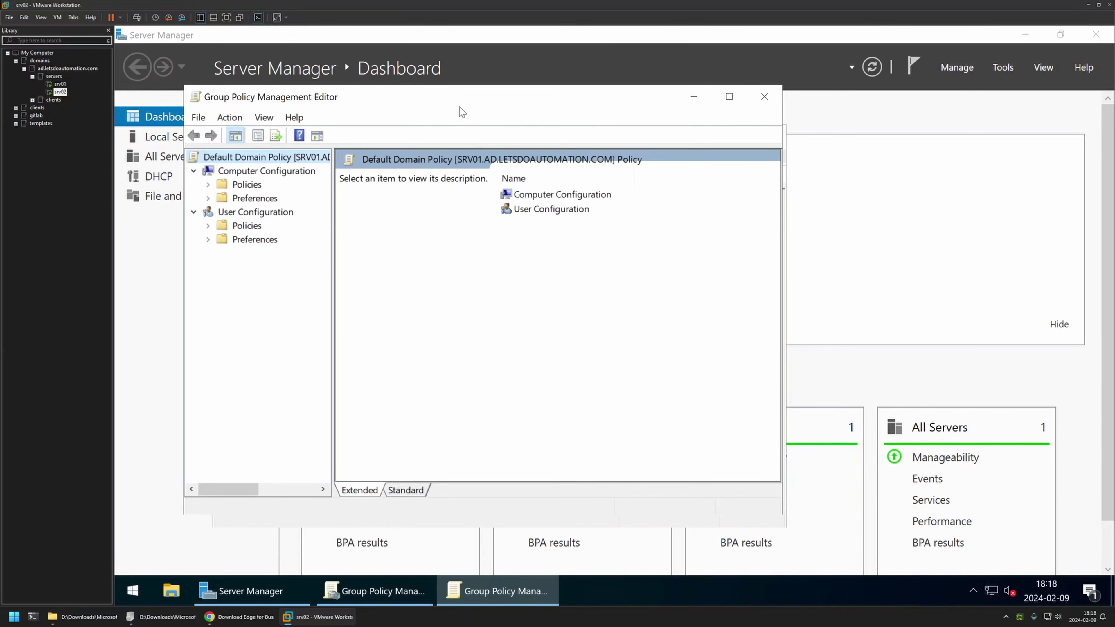
double_click(459, 105)
drag(386, 205, 439, 204)
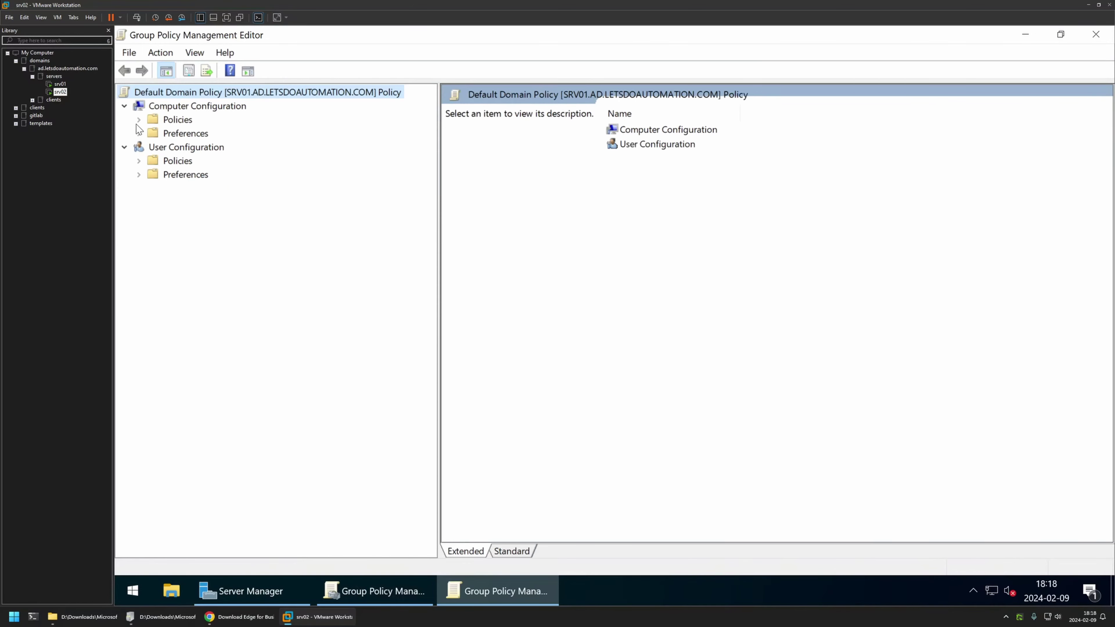
click(139, 120)
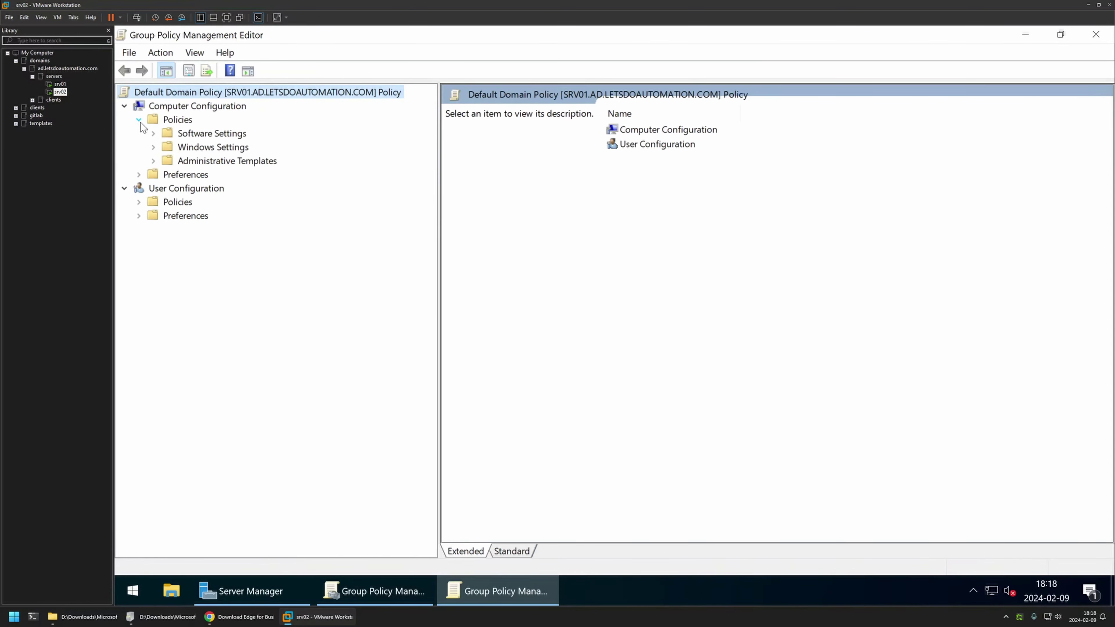
click(154, 161)
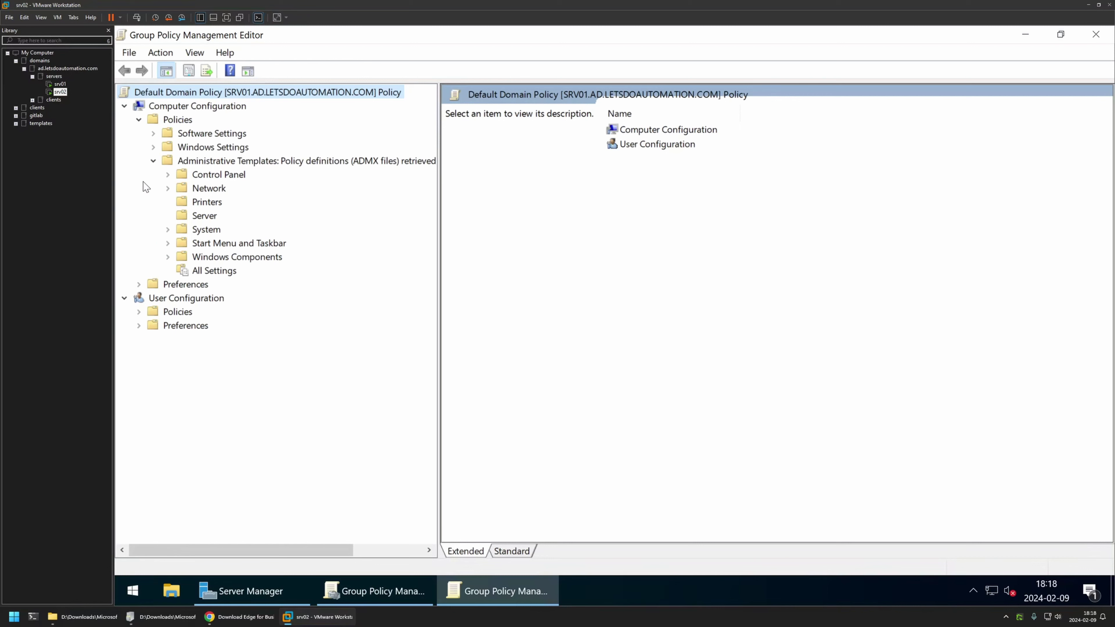
click(60, 84)
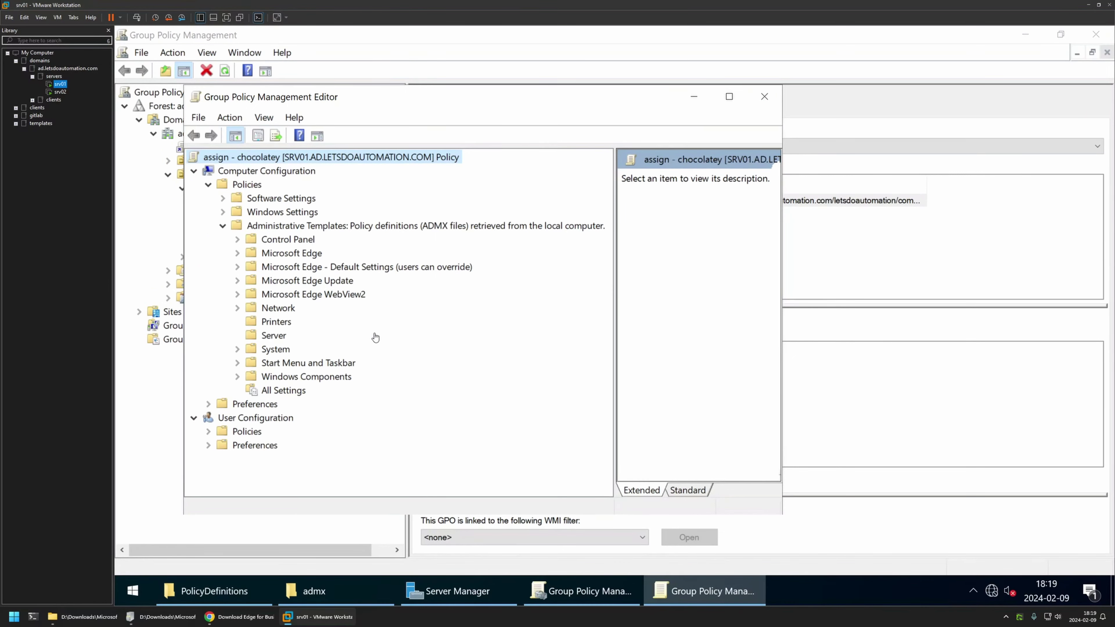
- Point the admx Explorer window at the ad.letsdoautomation.com network share
click(208, 591)
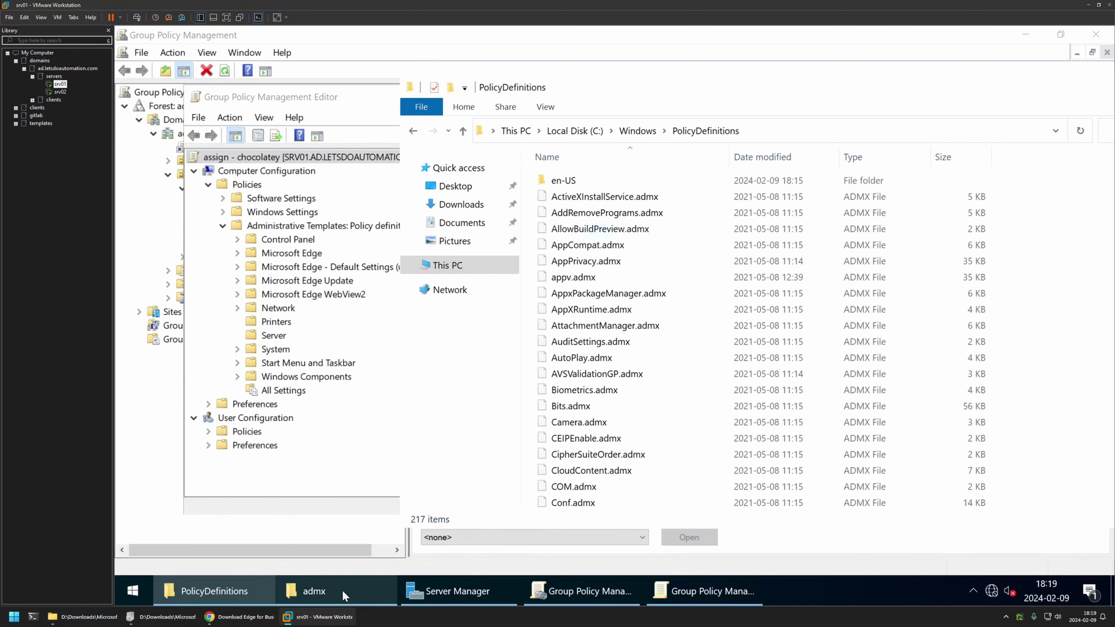
click(314, 590)
drag(344, 46, 610, 255)
click(630, 303)
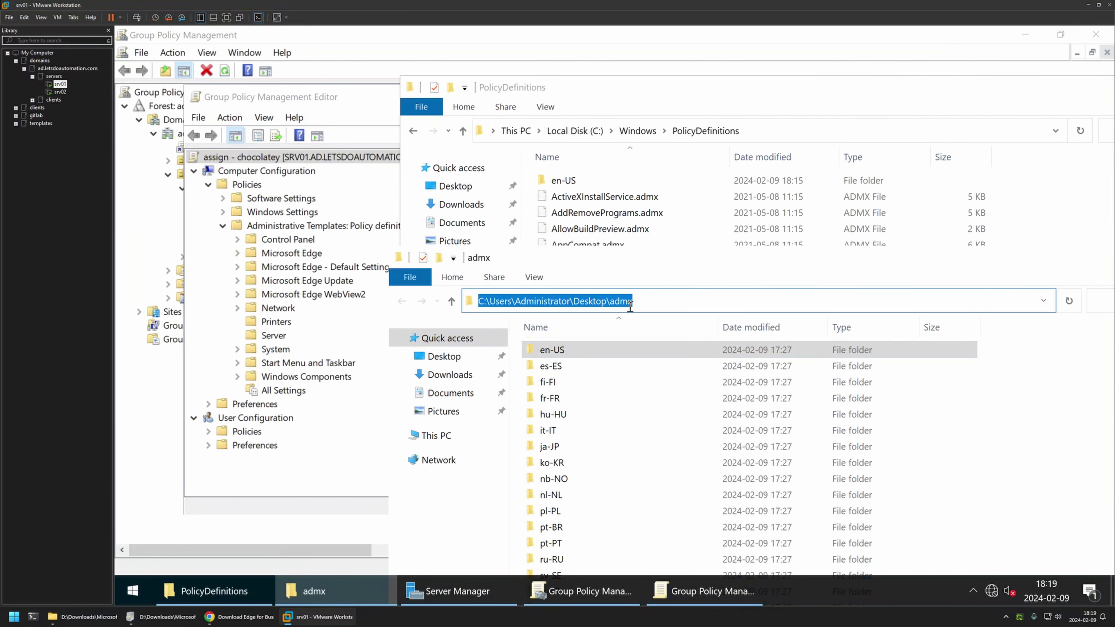
text(\ad)
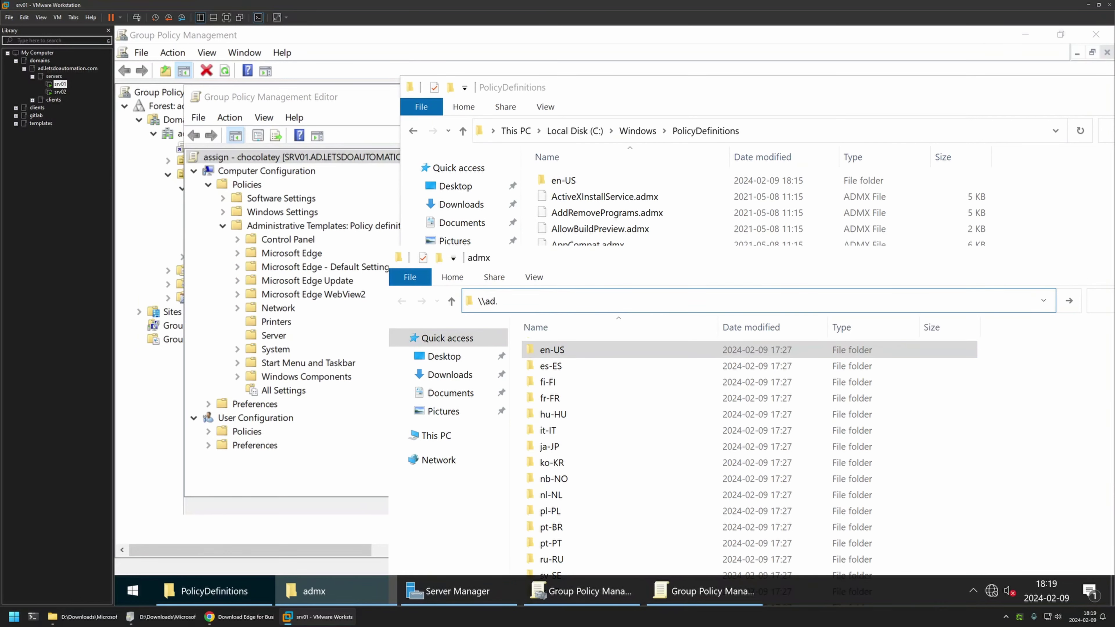
text(.letsdoautomation.com)
key(Return)
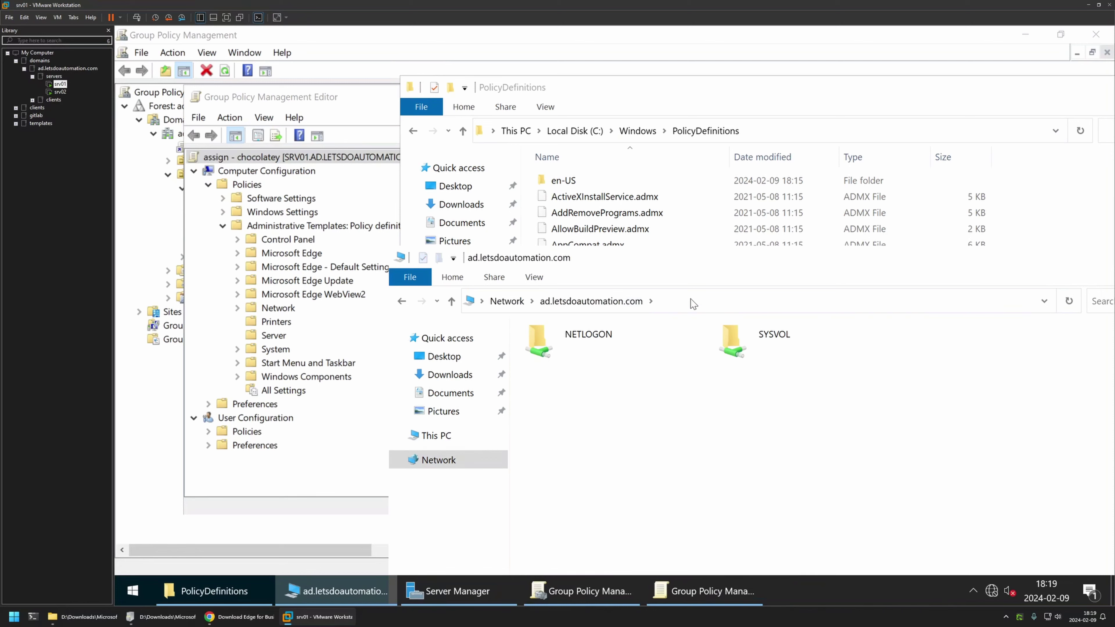
- Open SYSVOL > ad.letsdoautomation.com > Policies, showing seven GUID policy folders
double_click(777, 336)
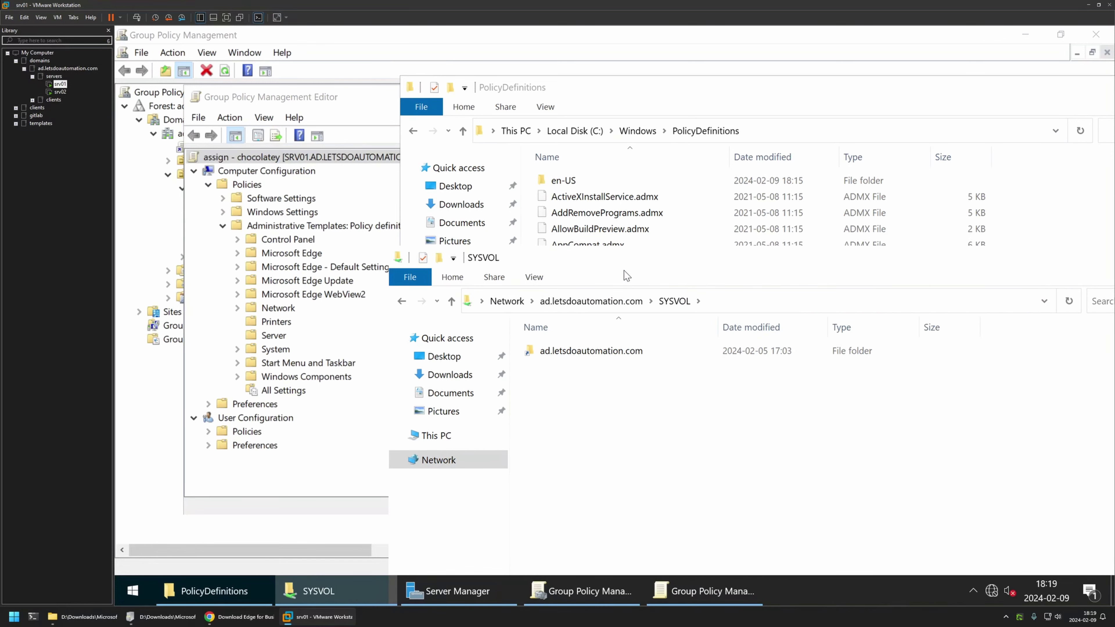
drag(547, 259, 479, 220)
double_click(514, 312)
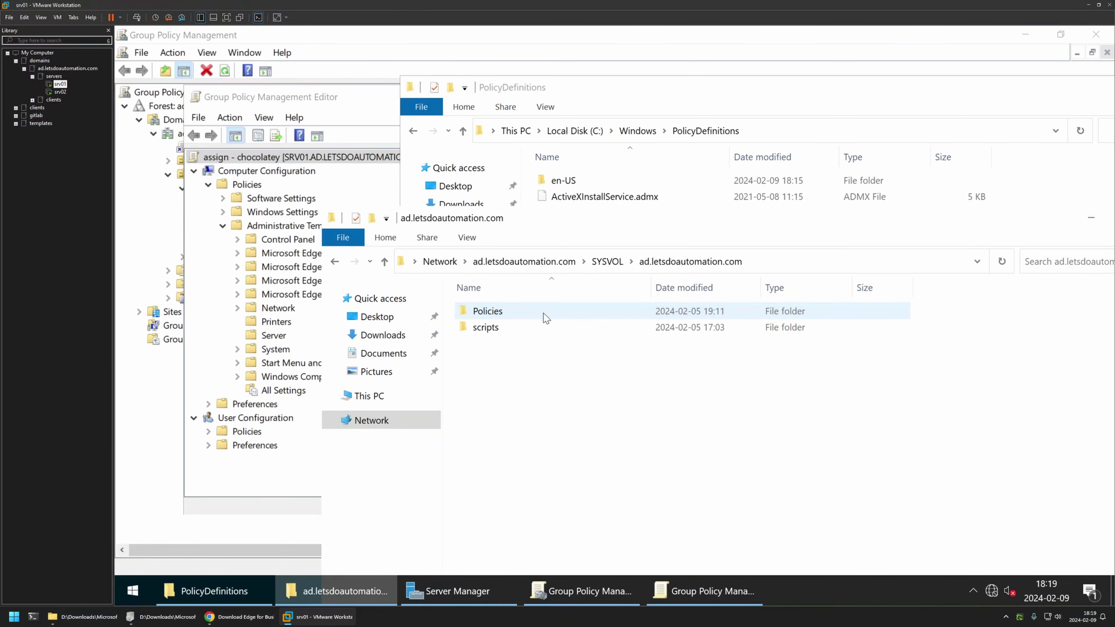
double_click(513, 312)
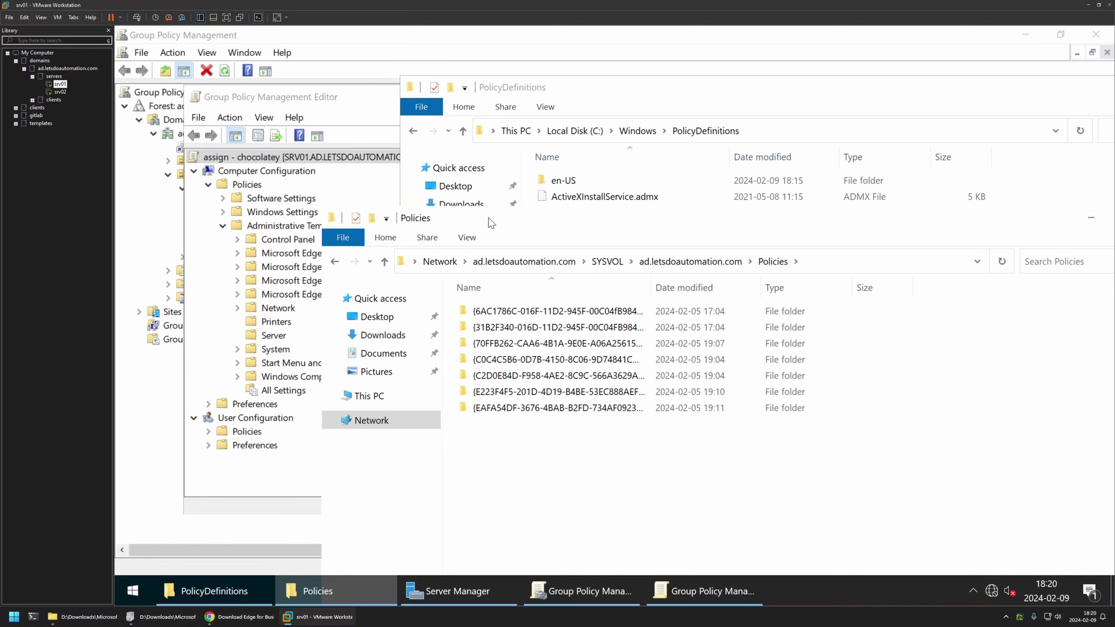
- Copy C:\Windows\PolicyDefinitions into the SYSVOL Policies folder and check its contents
click(637, 130)
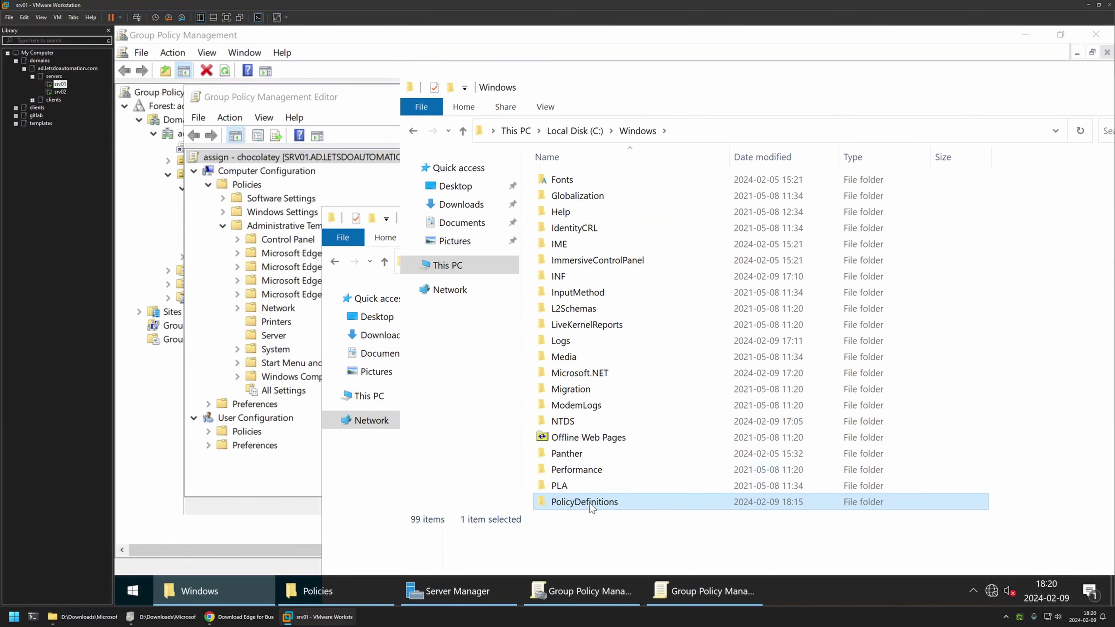
right_click(603, 503)
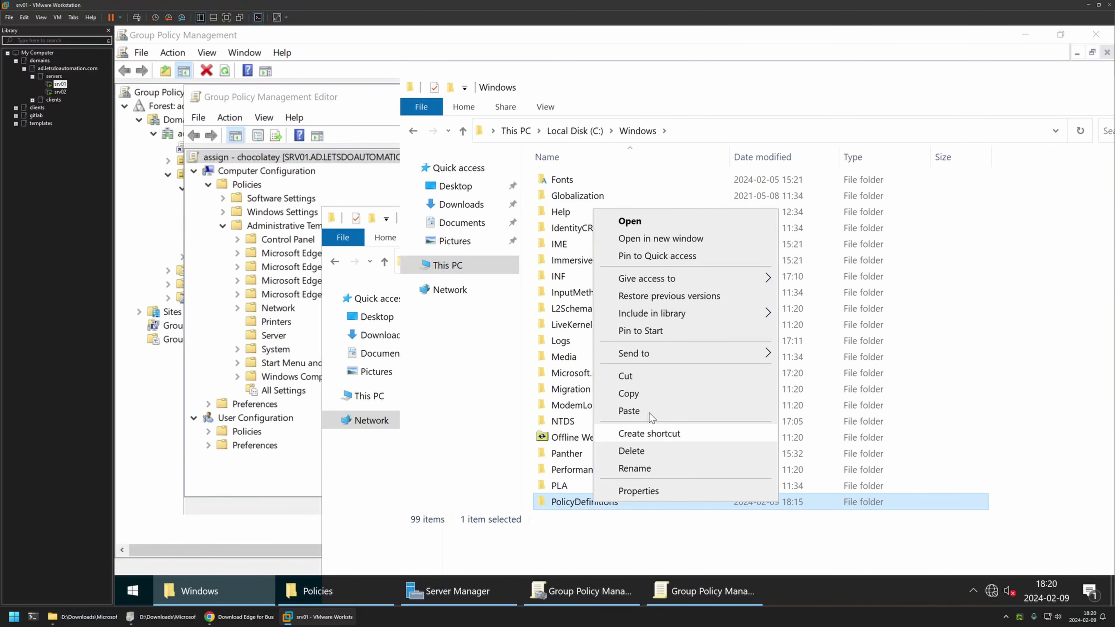
click(634, 394)
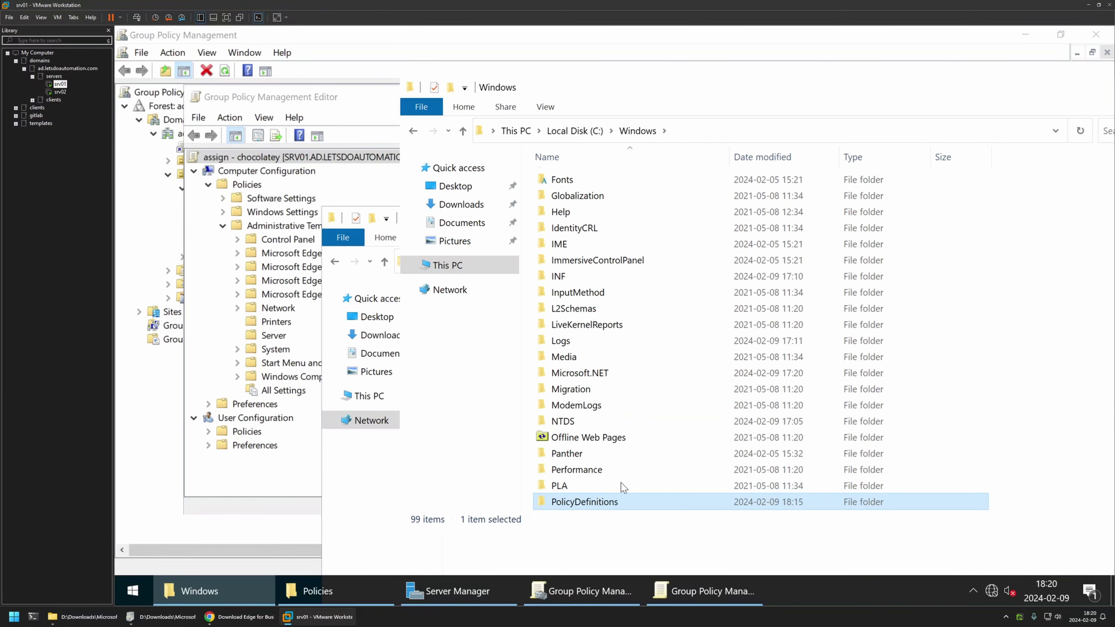
click(371, 499)
right_click(503, 433)
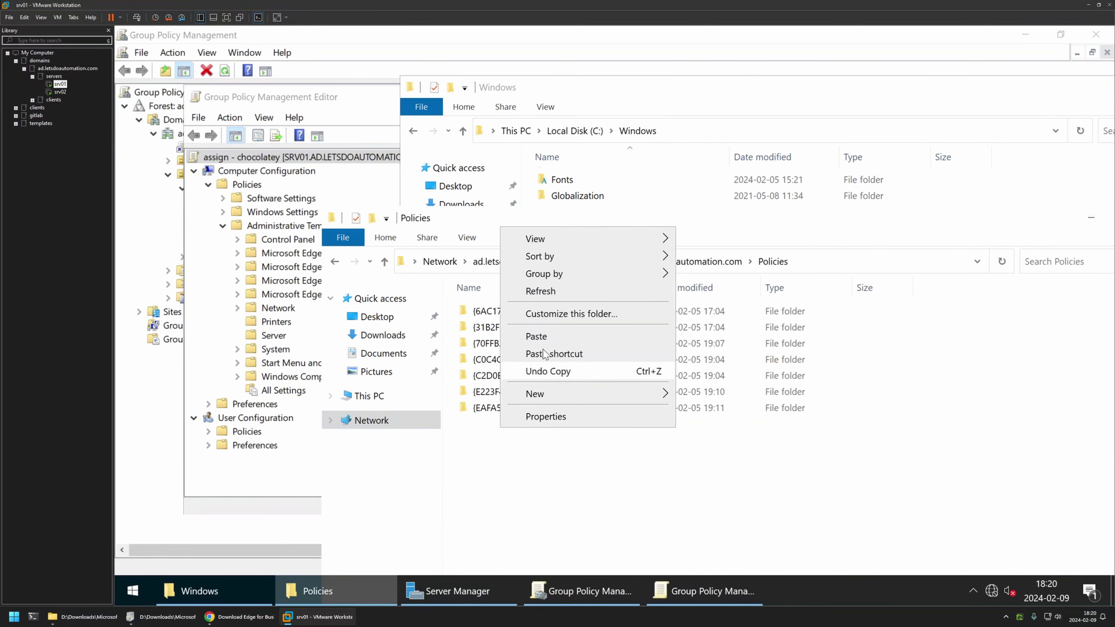
click(547, 337)
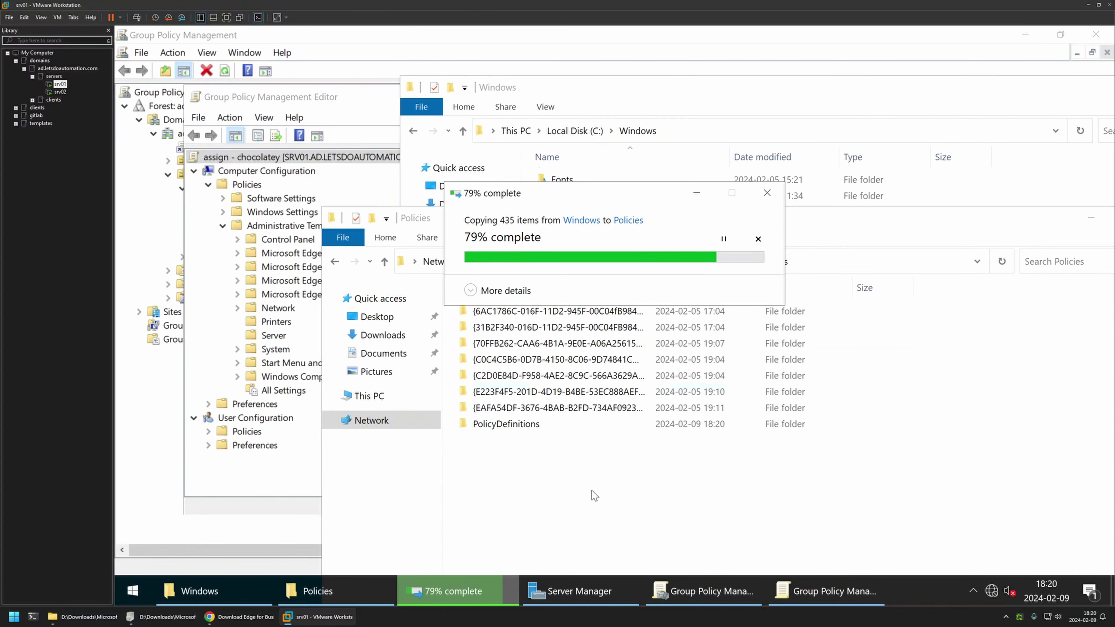
double_click(526, 425)
key(alt+Left)
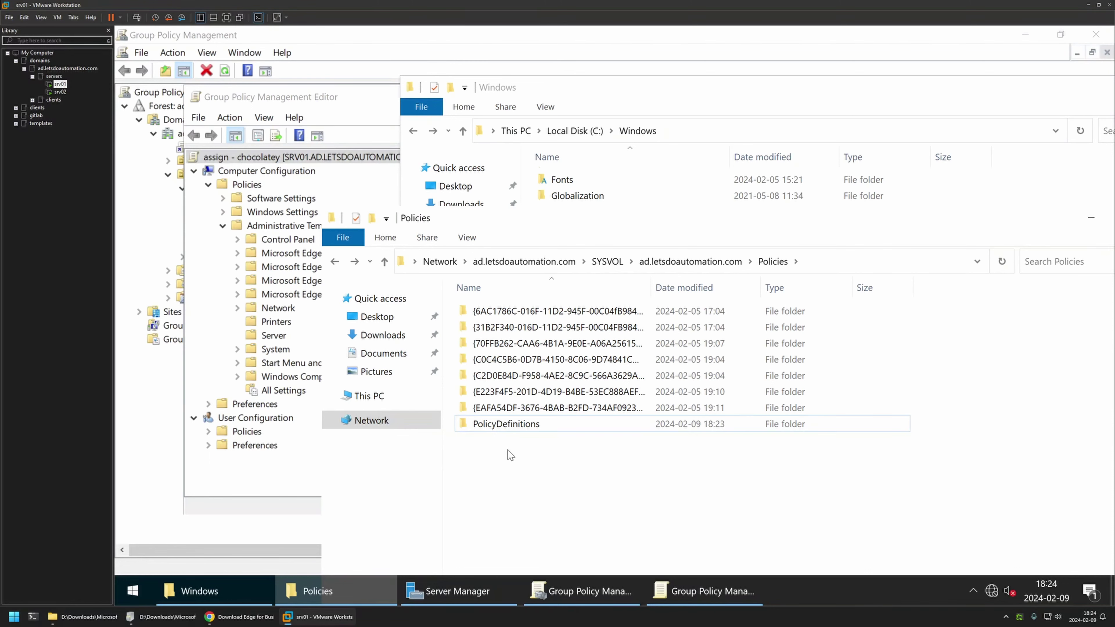
- Close the Group Policy Management Editor and reopen the assign - chocolatey GPO for editing
click(335, 123)
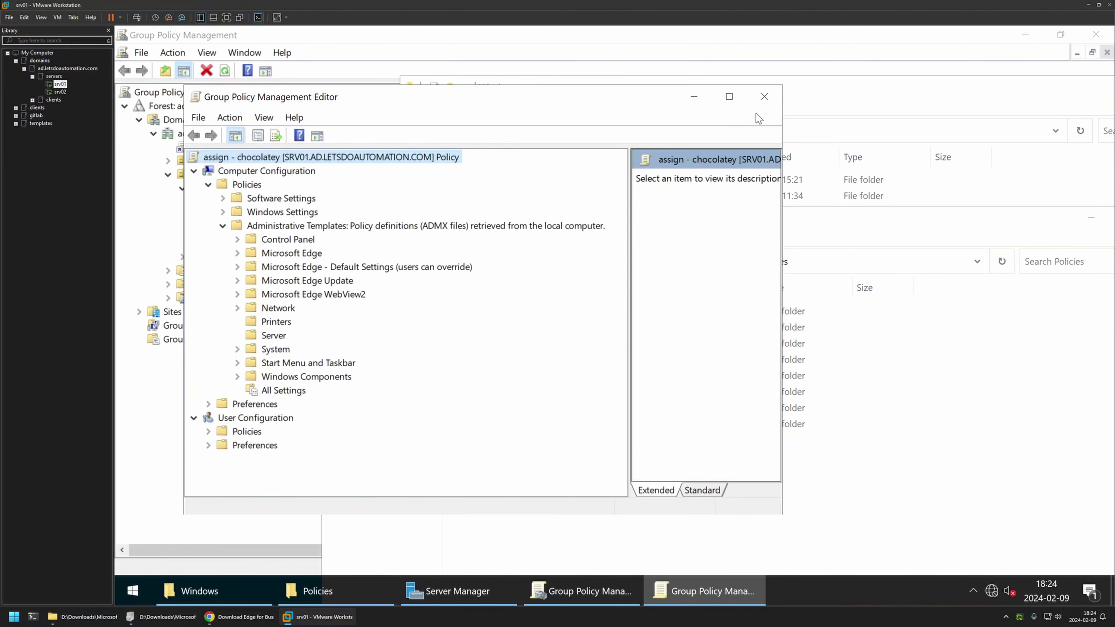
click(767, 105)
right_click(235, 201)
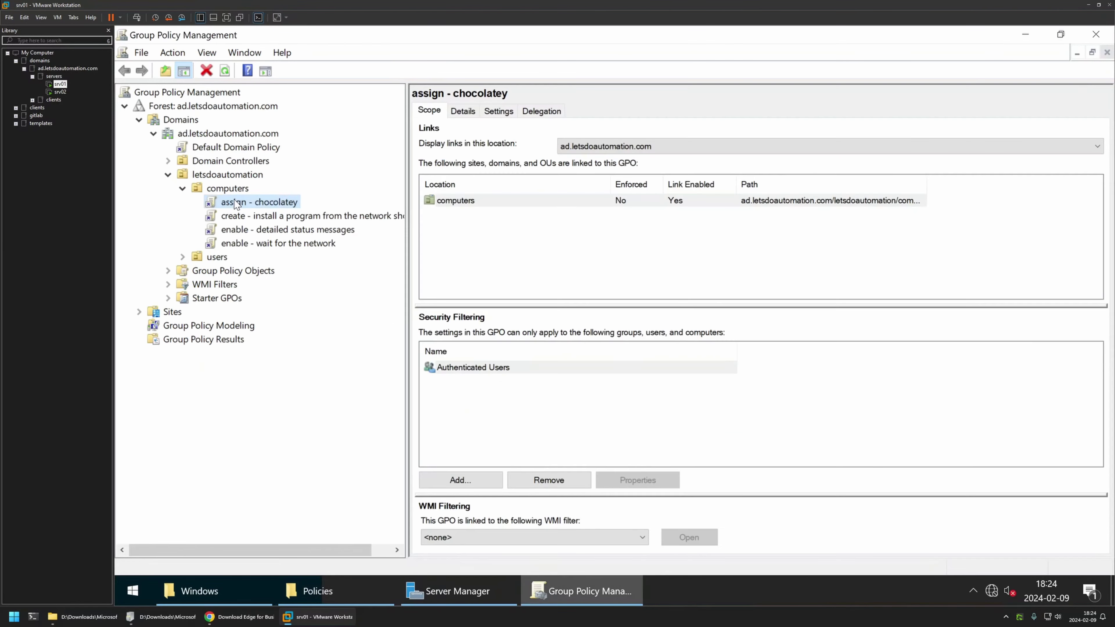
click(276, 210)
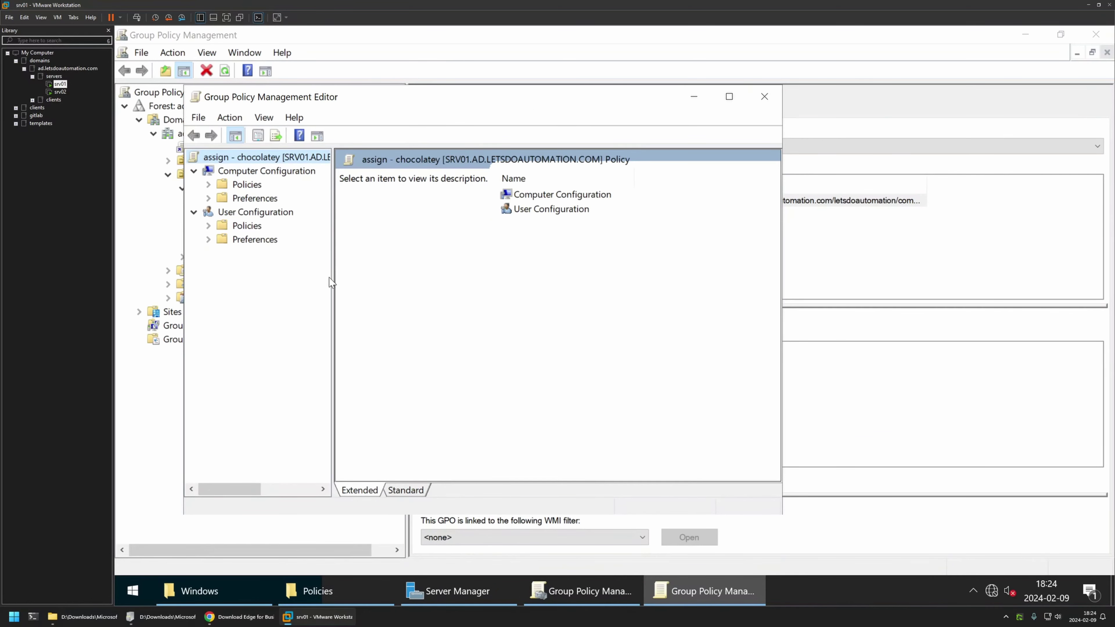
- Expand Computer Configuration Policies > Administrative Templates to look for Edge, then move to srv02
drag(332, 284, 763, 285)
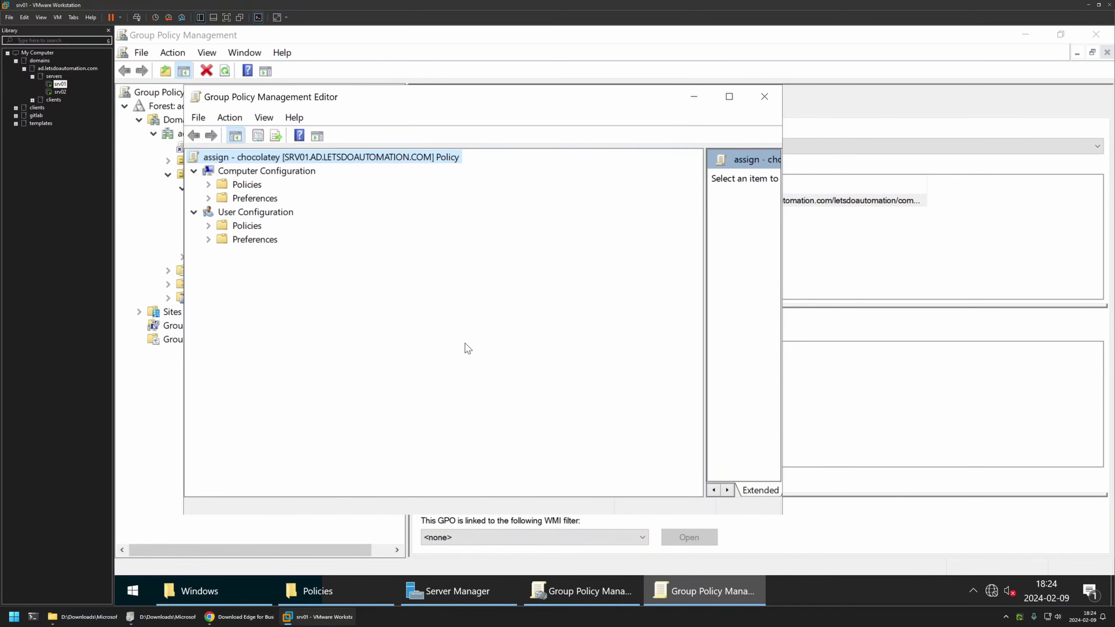
click(209, 185)
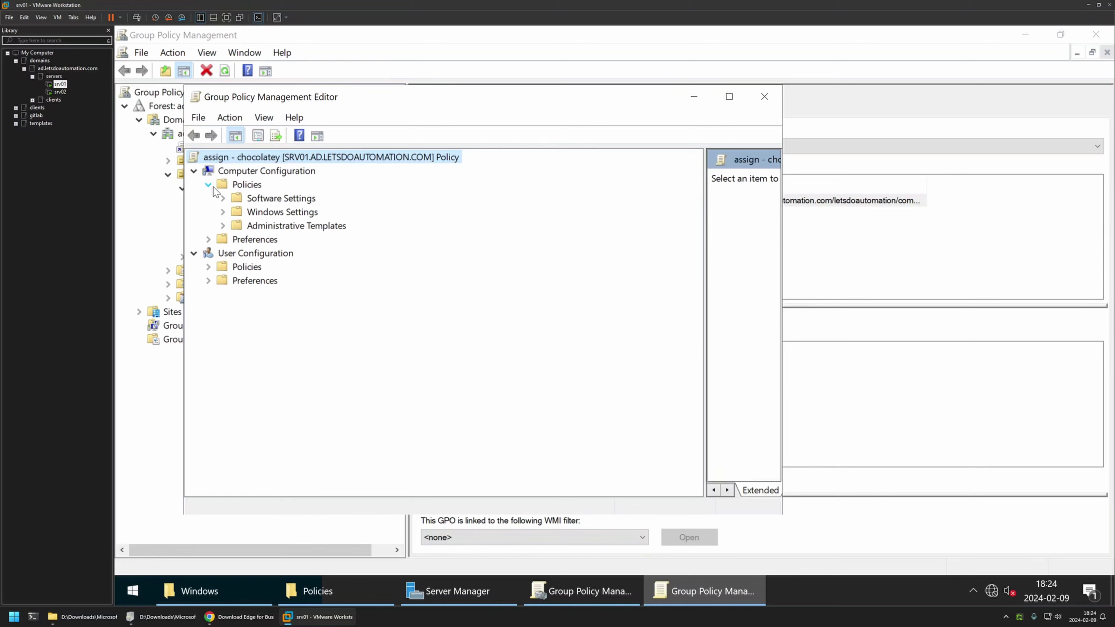
click(222, 226)
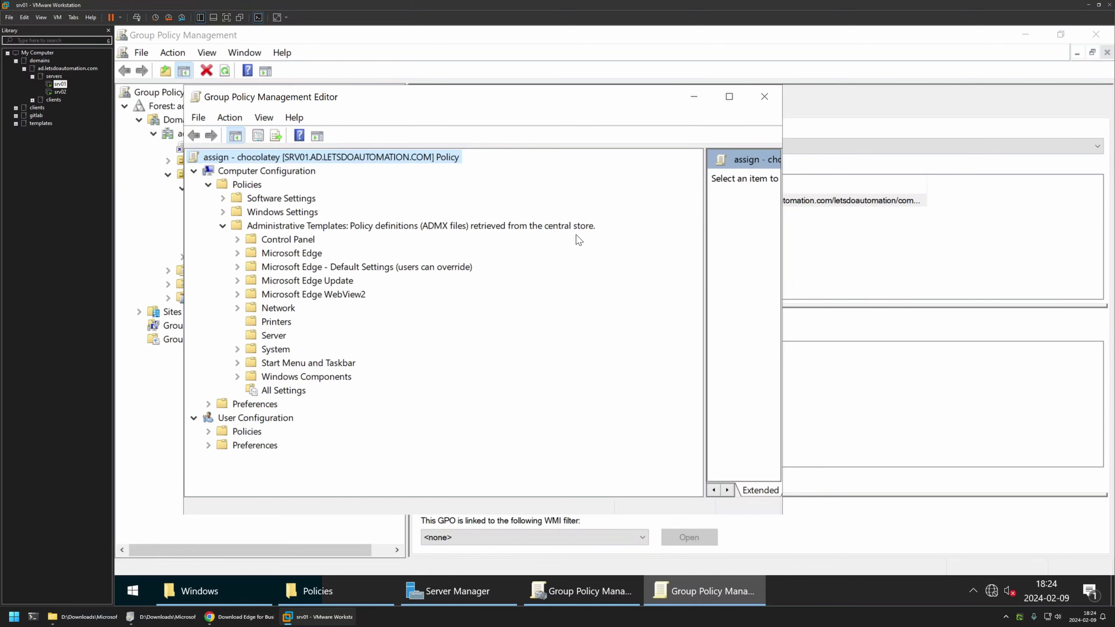
click(60, 91)
- On srv02, reopen the Default Domain Policy and expand Policies > Administrative Templates
click(400, 253)
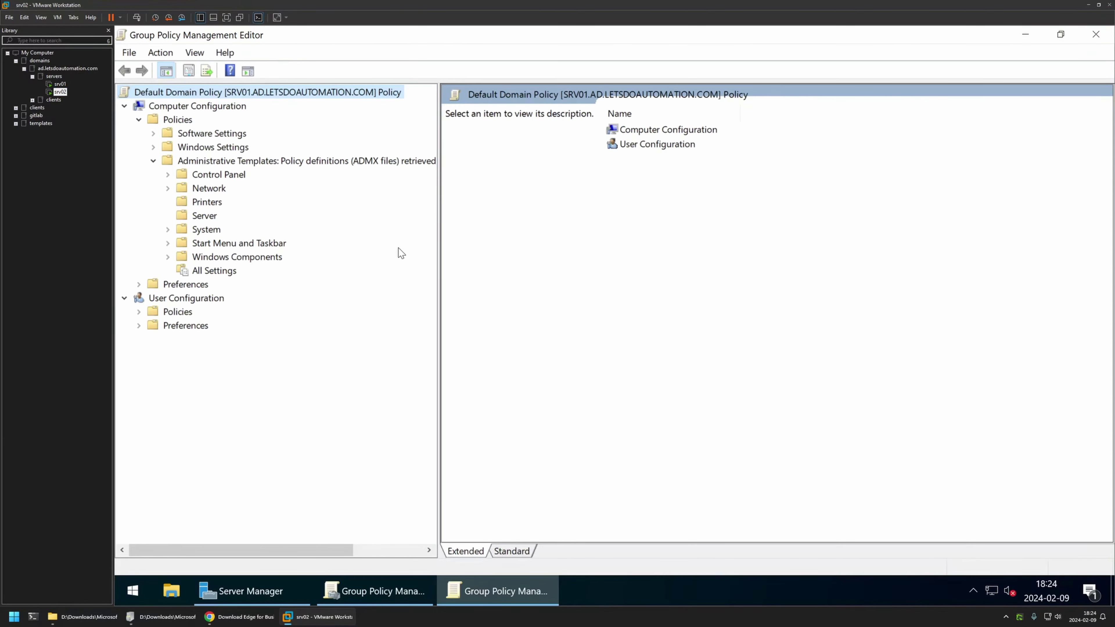
click(1096, 35)
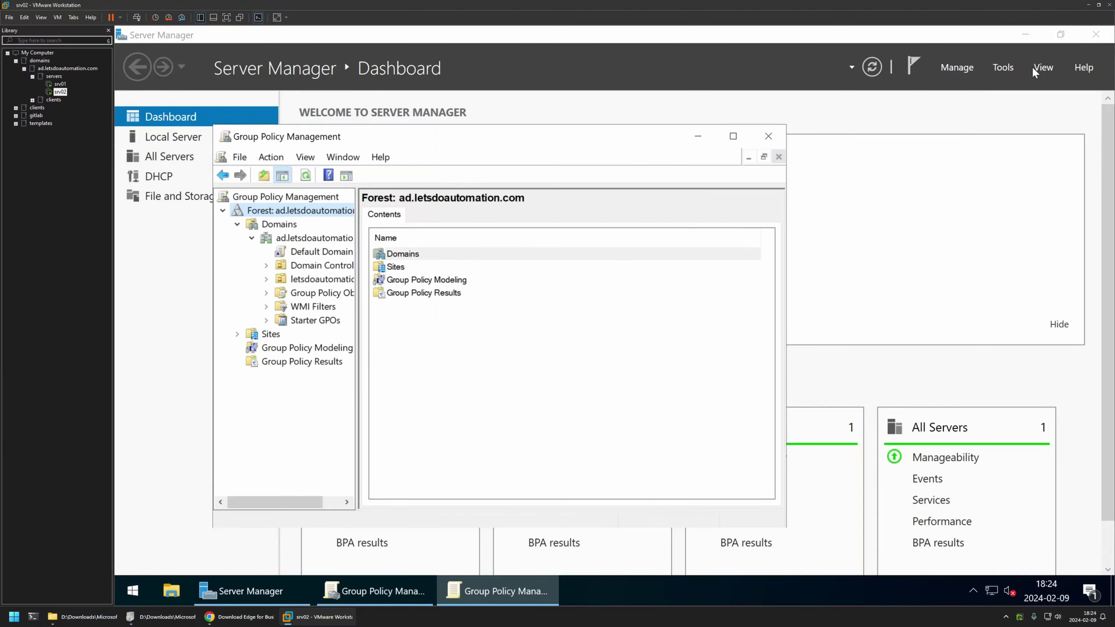
right_click(318, 250)
click(336, 257)
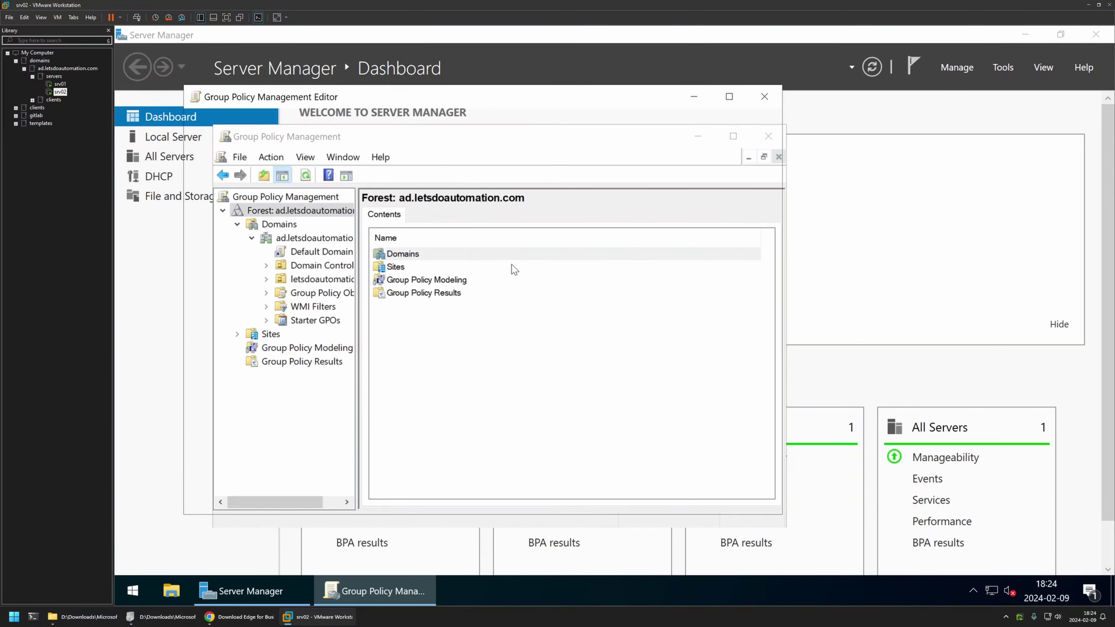
drag(333, 266, 705, 274)
click(208, 184)
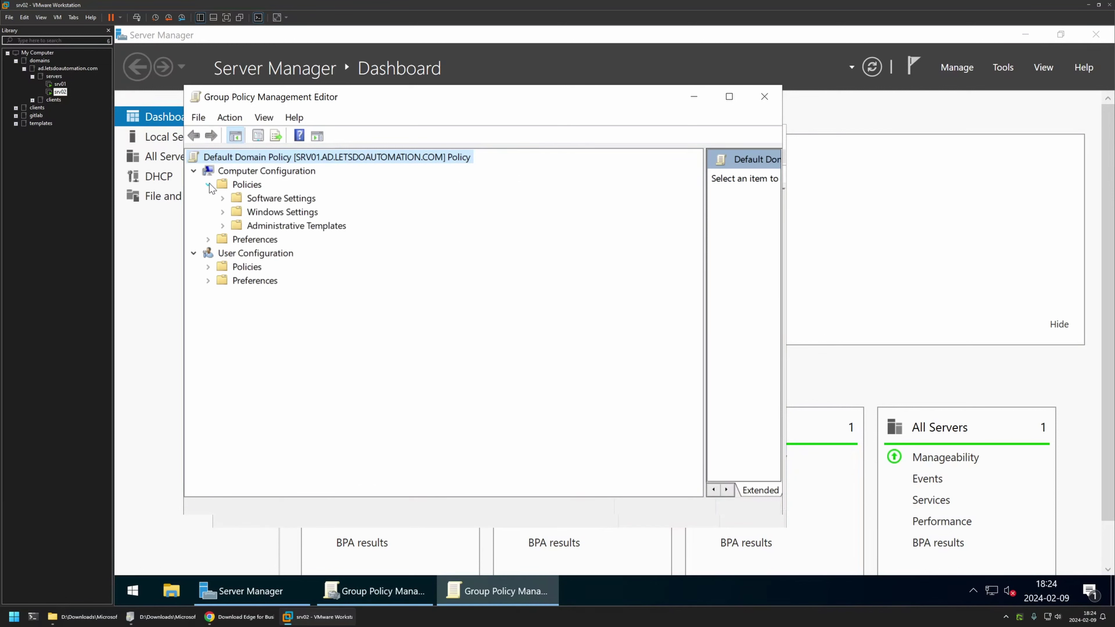
click(223, 226)
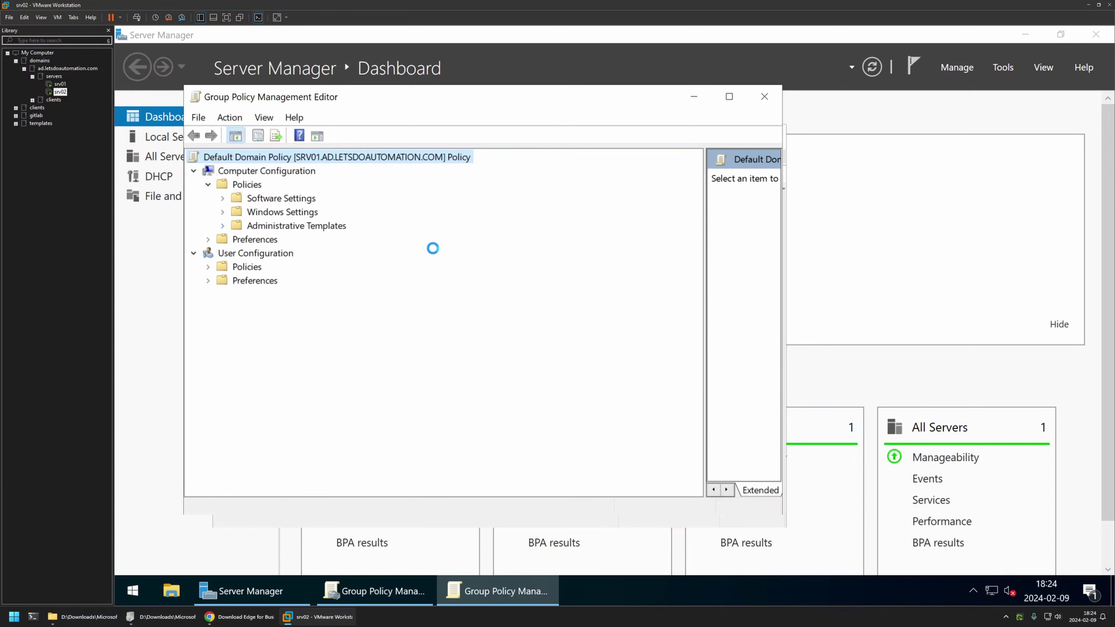